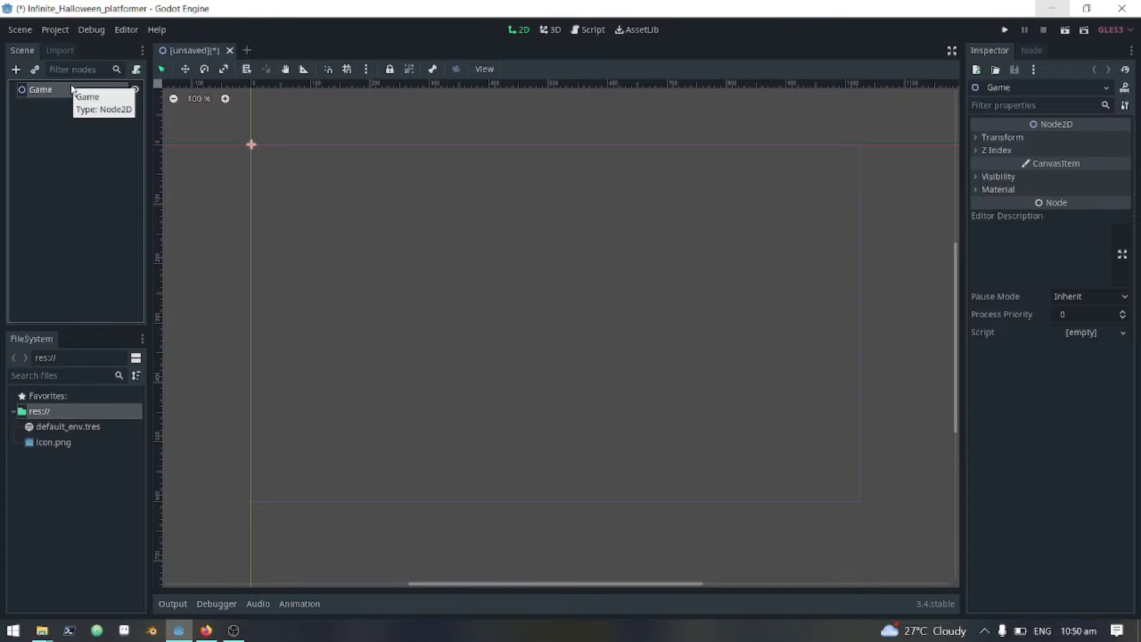
Step: Create the Scenes and Scripts folders in res://
right_click(49, 499)
left_click(77, 508)
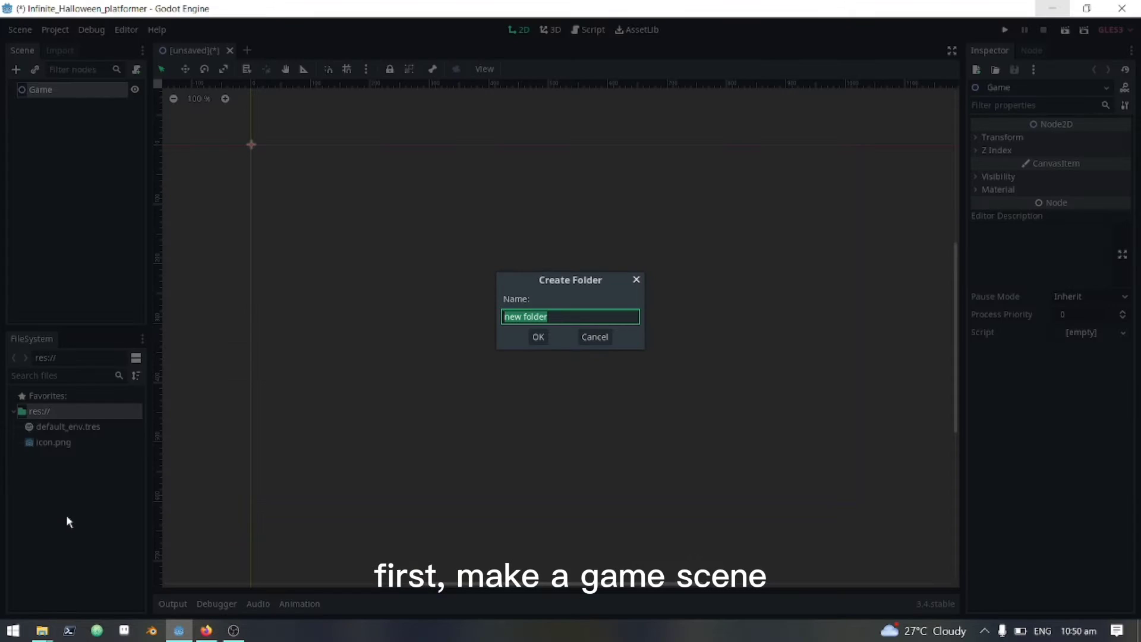
type("Scenes")
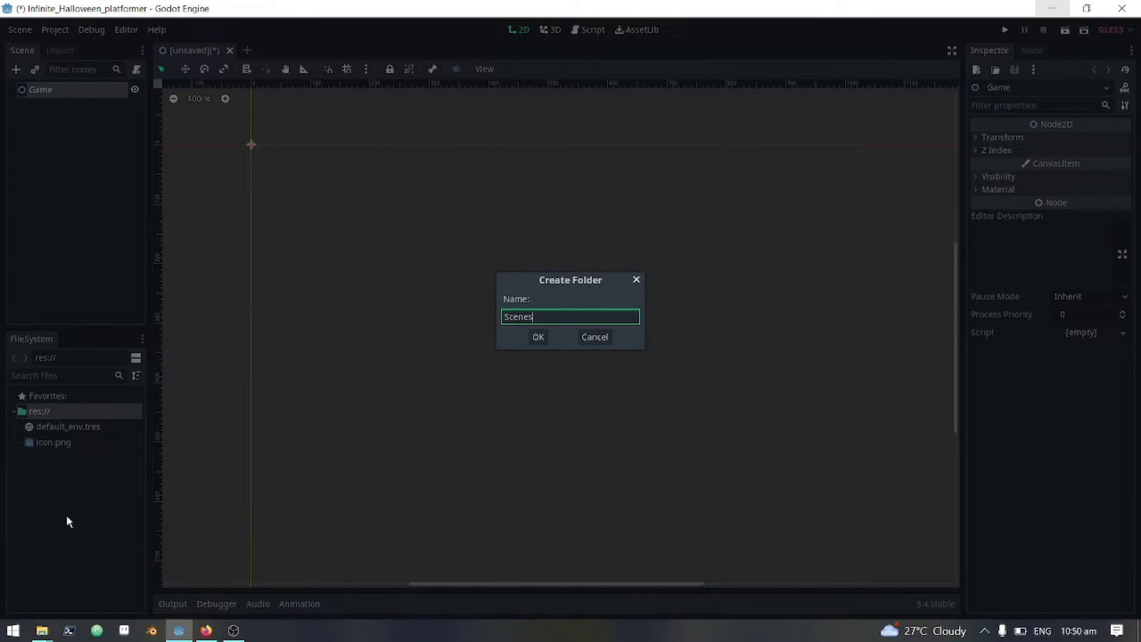
key("Return")
right_click(69, 412)
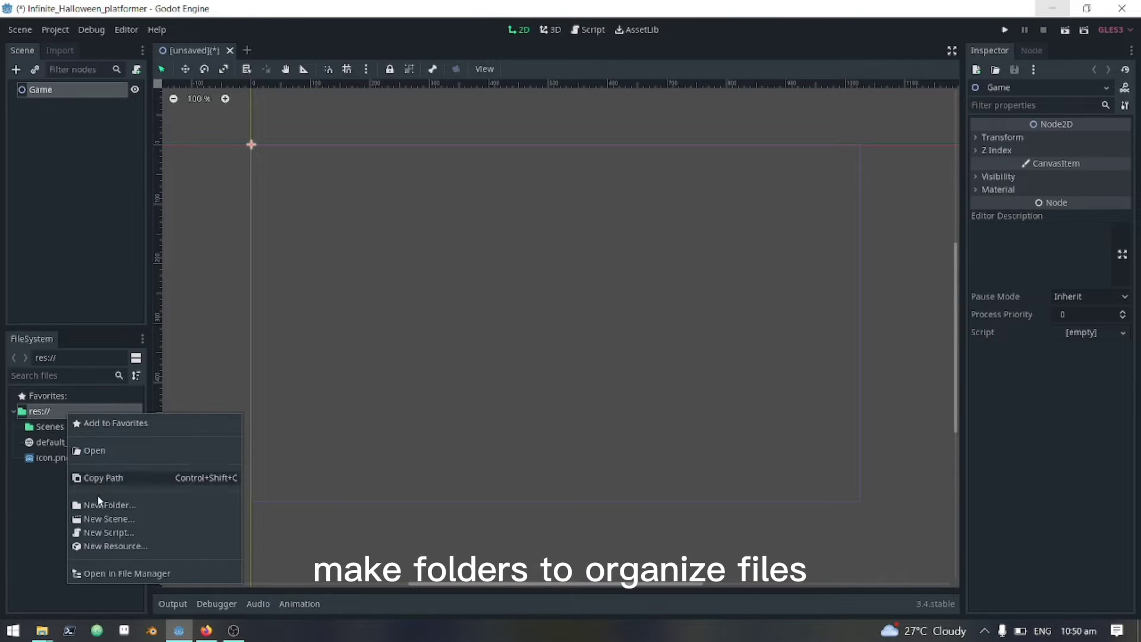
left_click(113, 509)
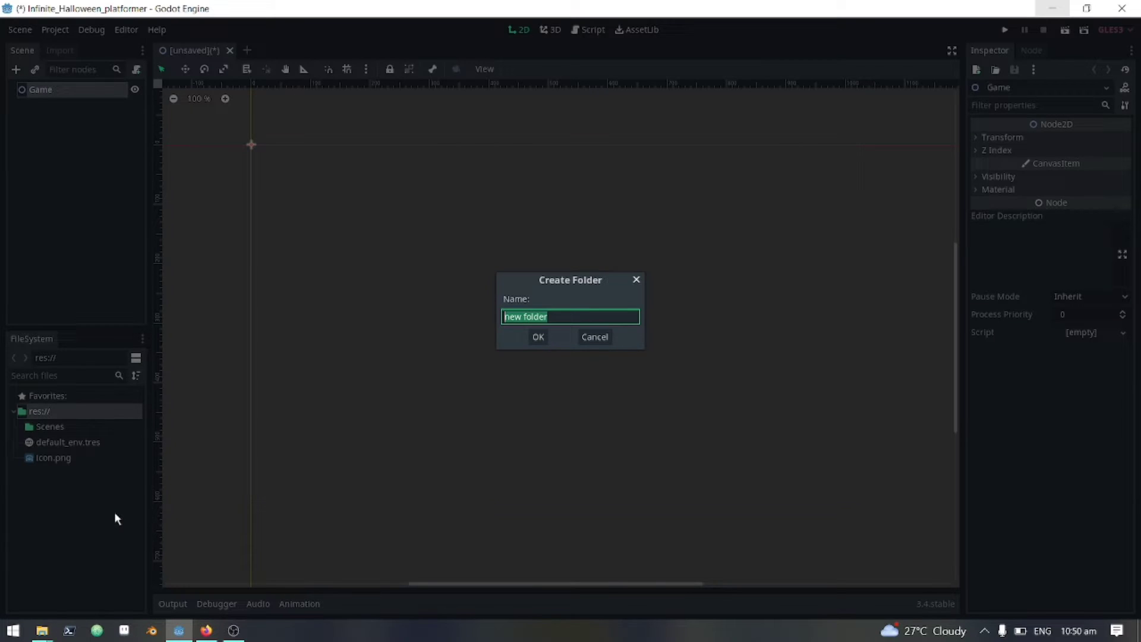
type("Sc")
type("ipts")
key("Return")
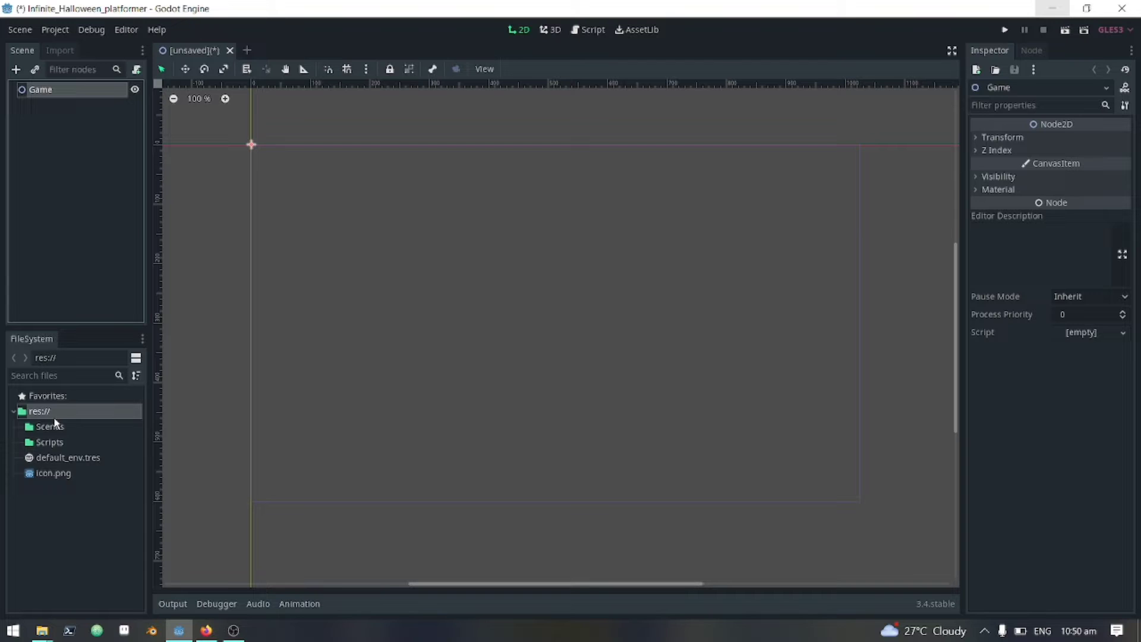
Step: Save the scene as Game.tscn in the Scenes folder
right_click(54, 422)
left_click(97, 514)
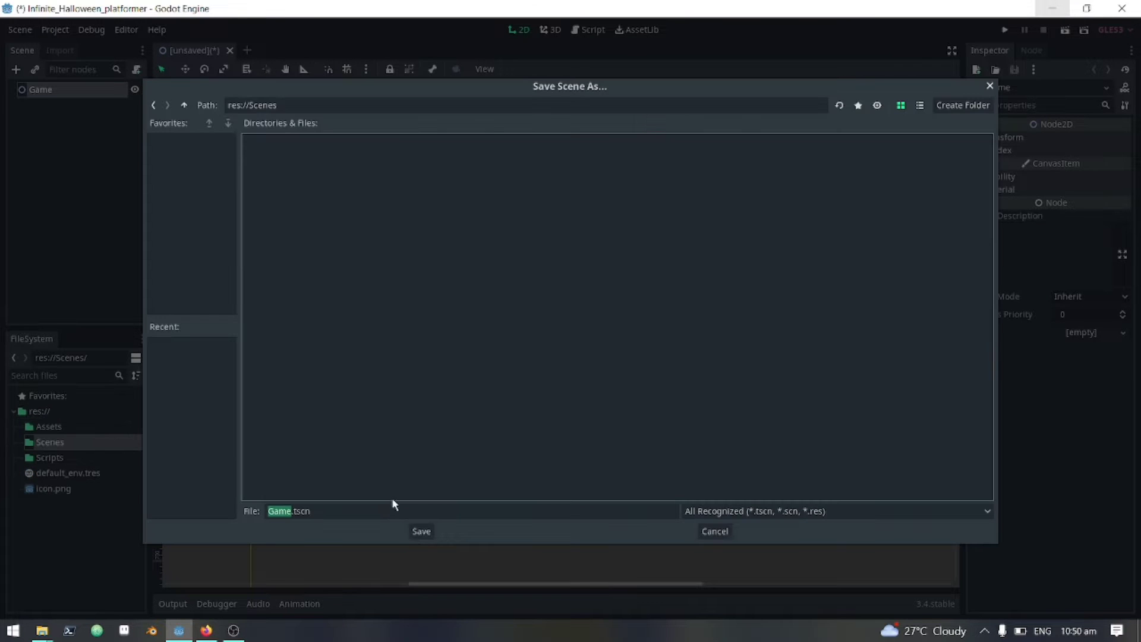
left_click(422, 532)
Step: Set the project window size to width 1290 and height 2400
left_click(56, 30)
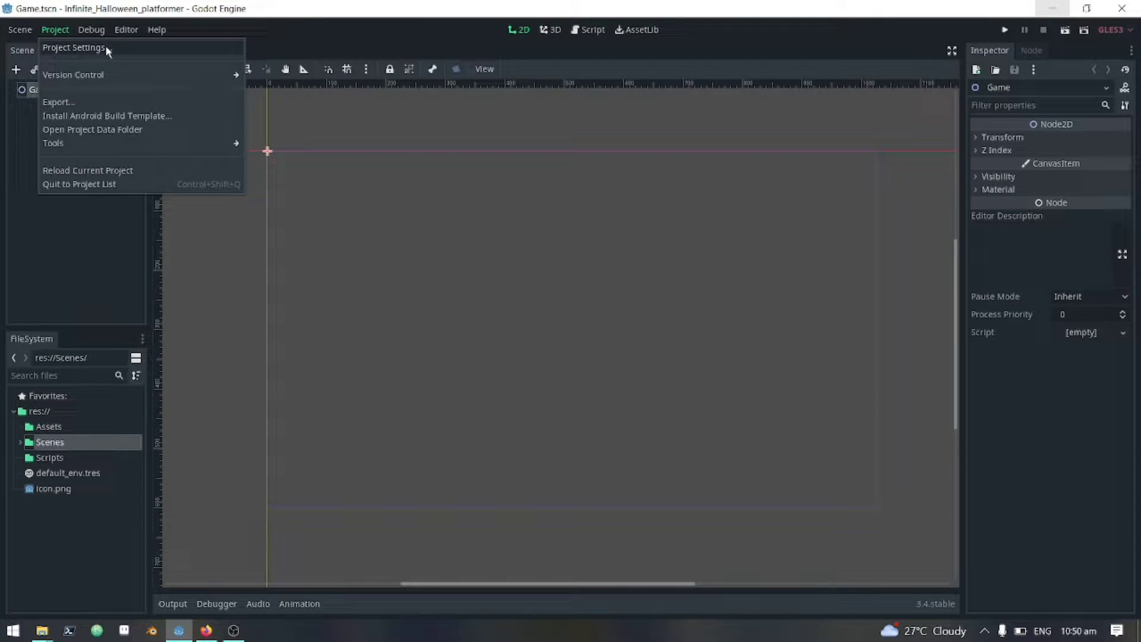
left_click(105, 47)
left_click(328, 124)
scroll(371, 415, "down", 3)
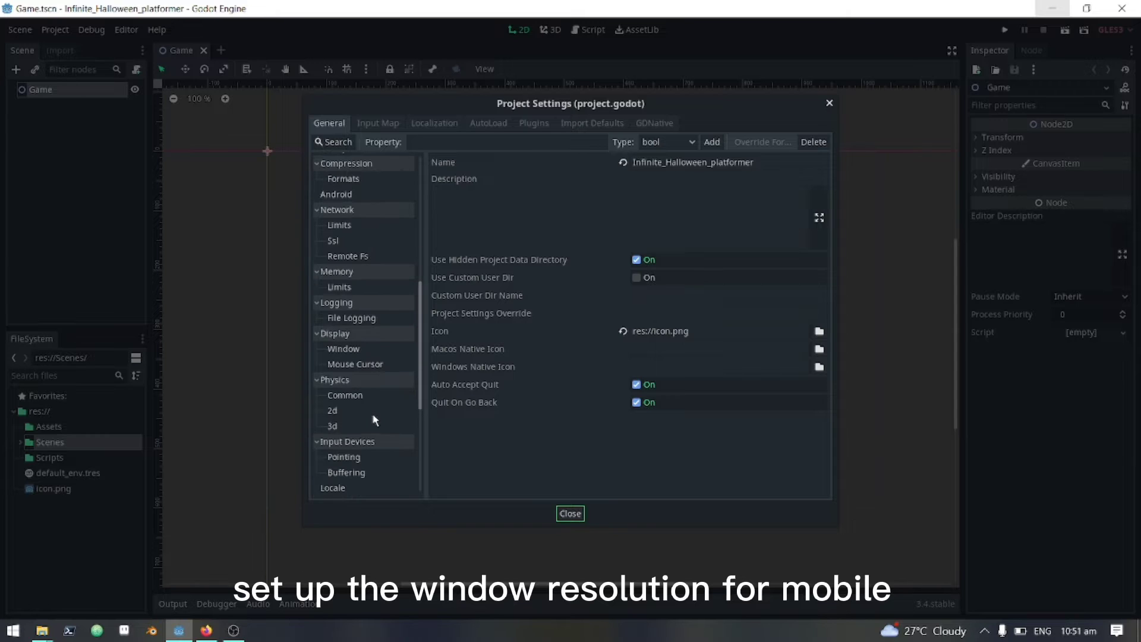
left_click(359, 351)
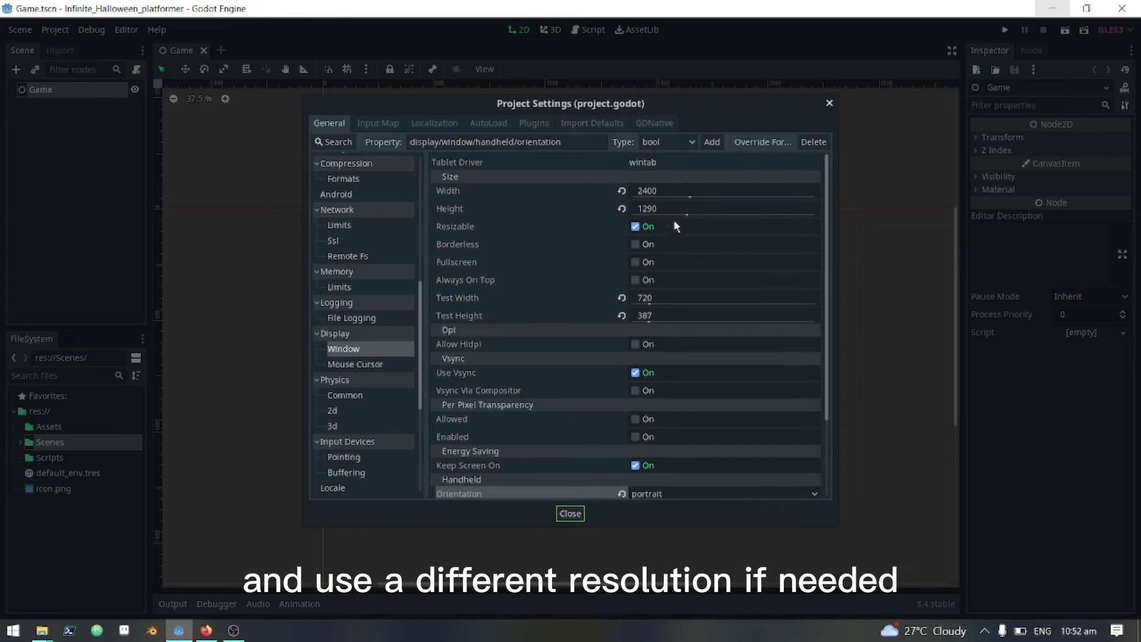
left_click(658, 188)
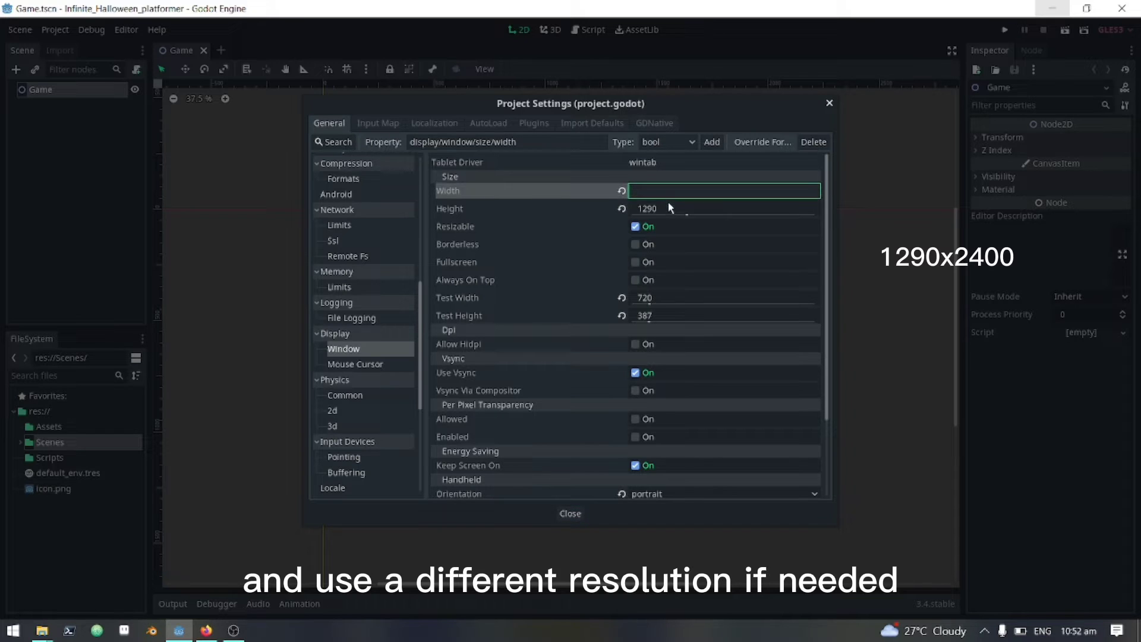
left_click(666, 208)
type("2400")
left_click(664, 191)
type("12")
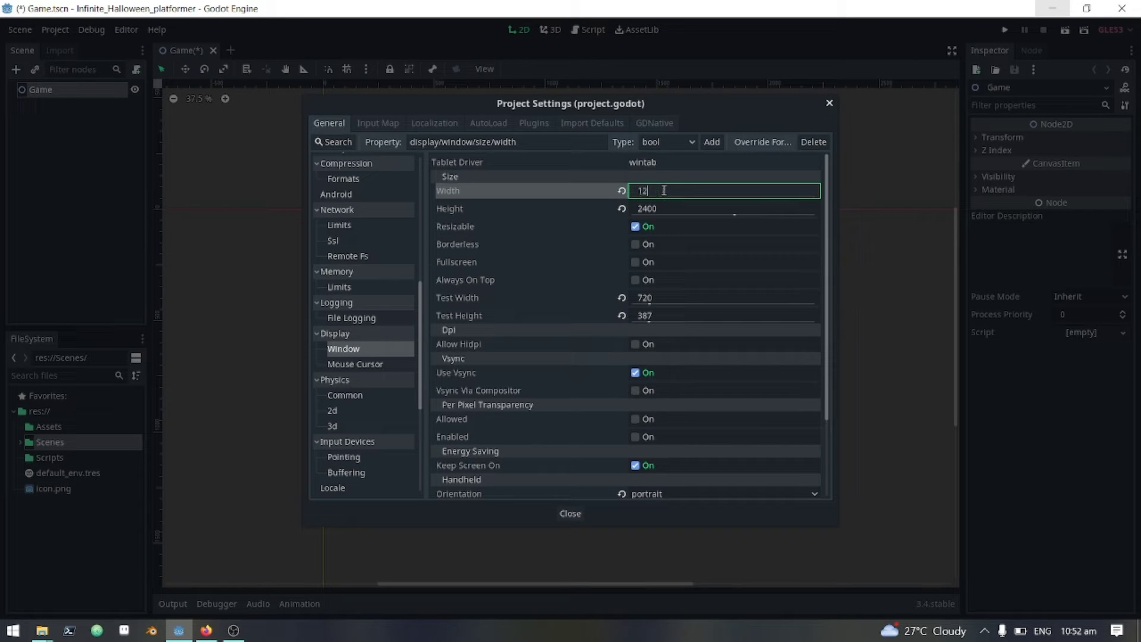
type("90")
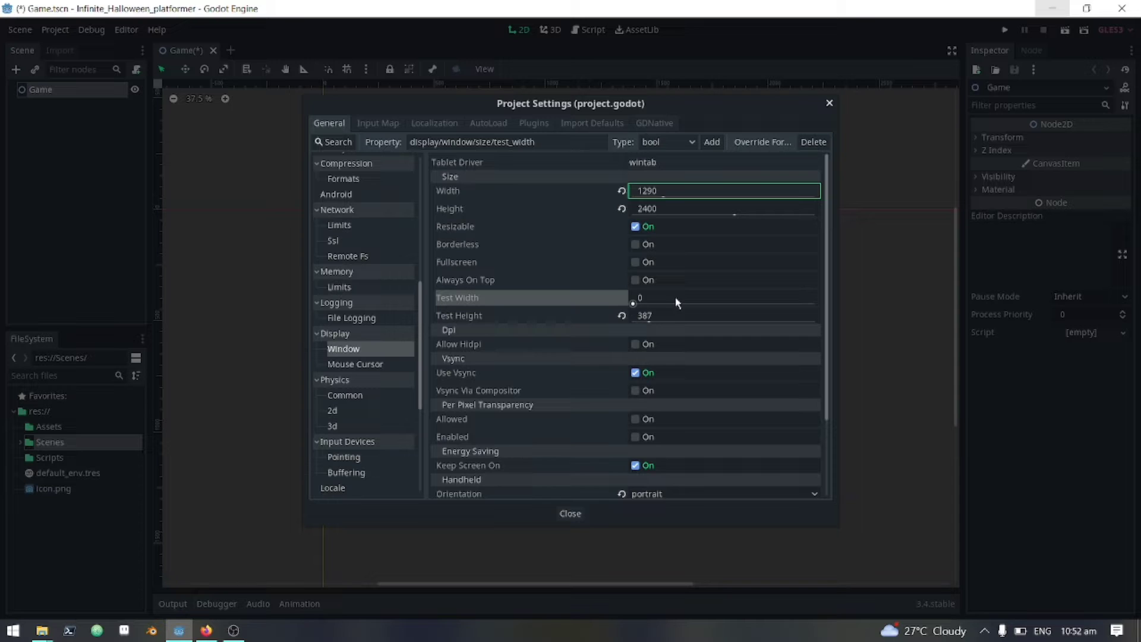
Step: Set test width 387, 2d stretch mode and portrait orientation, then save the scene
left_click(675, 297)
type("1290")
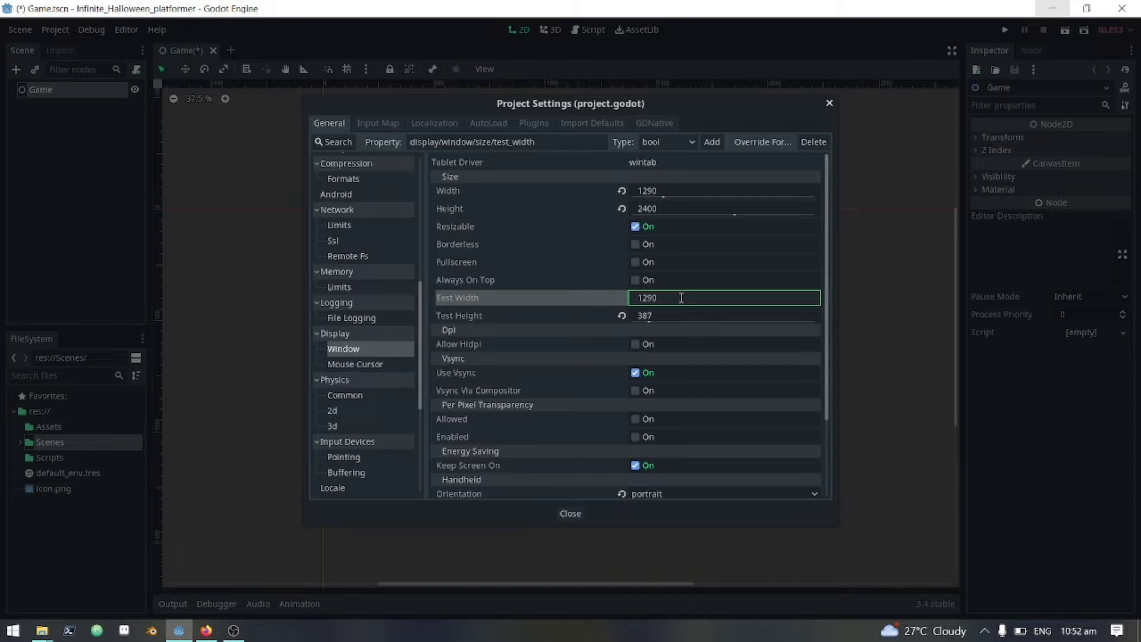
type("*")
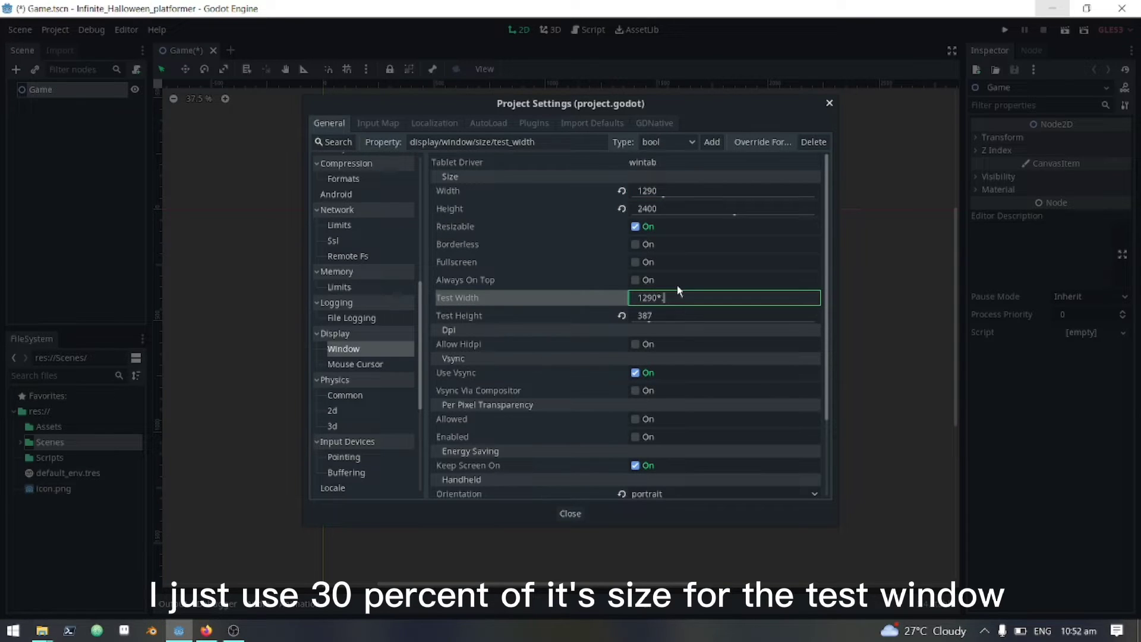
type("387")
left_click(678, 315)
type("720")
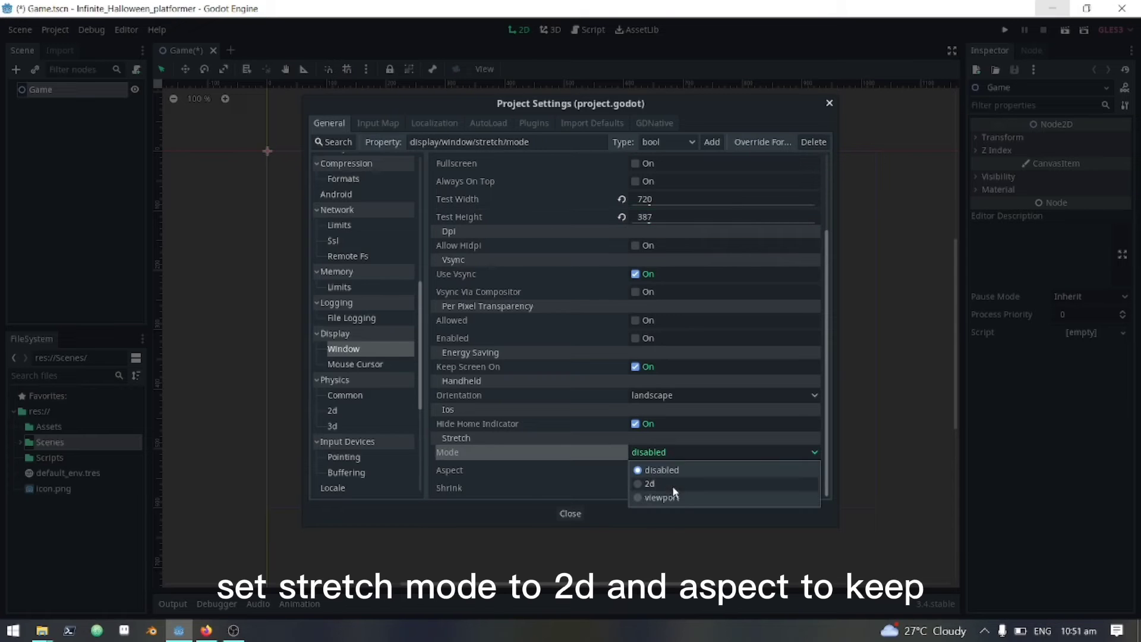
left_click(675, 484)
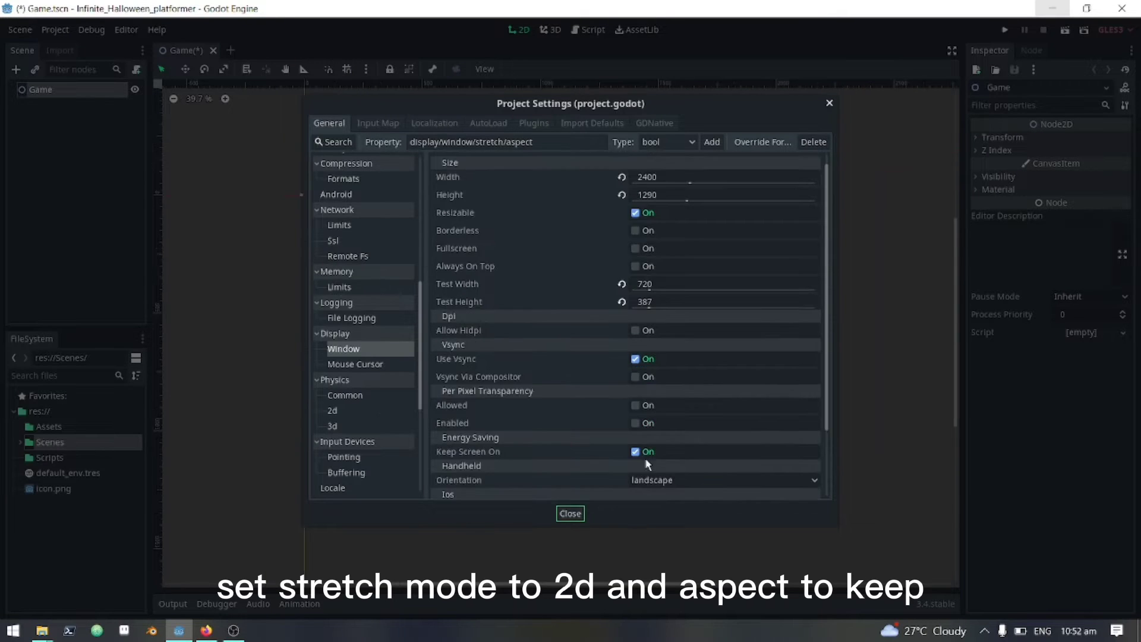
scroll(646, 463, "down", 3)
left_click(655, 395)
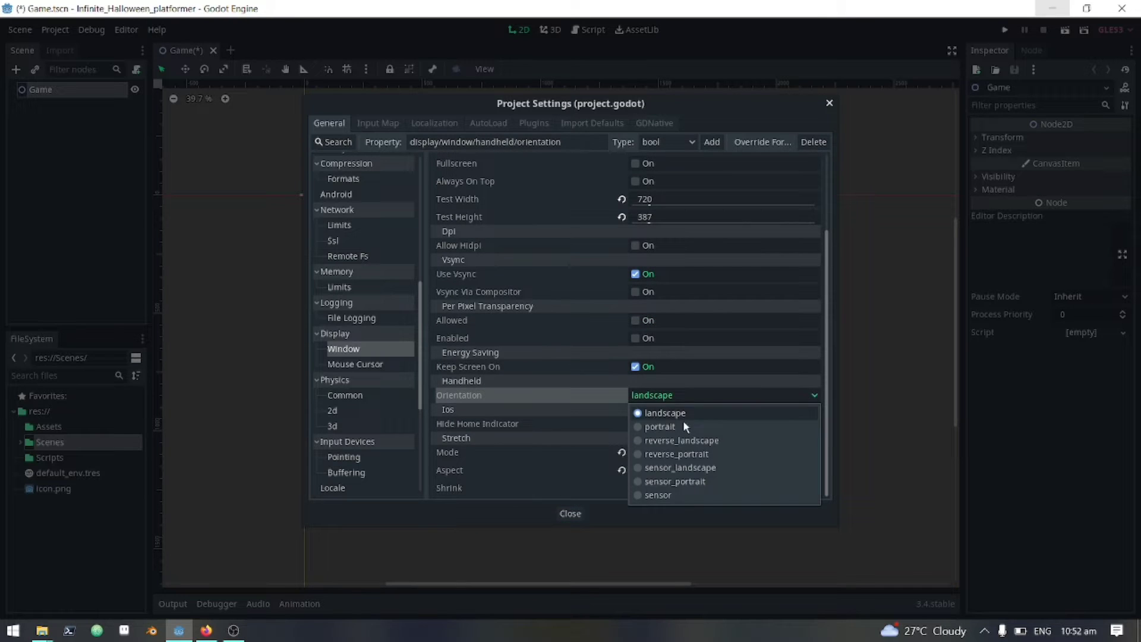
left_click(683, 433)
left_click(571, 514)
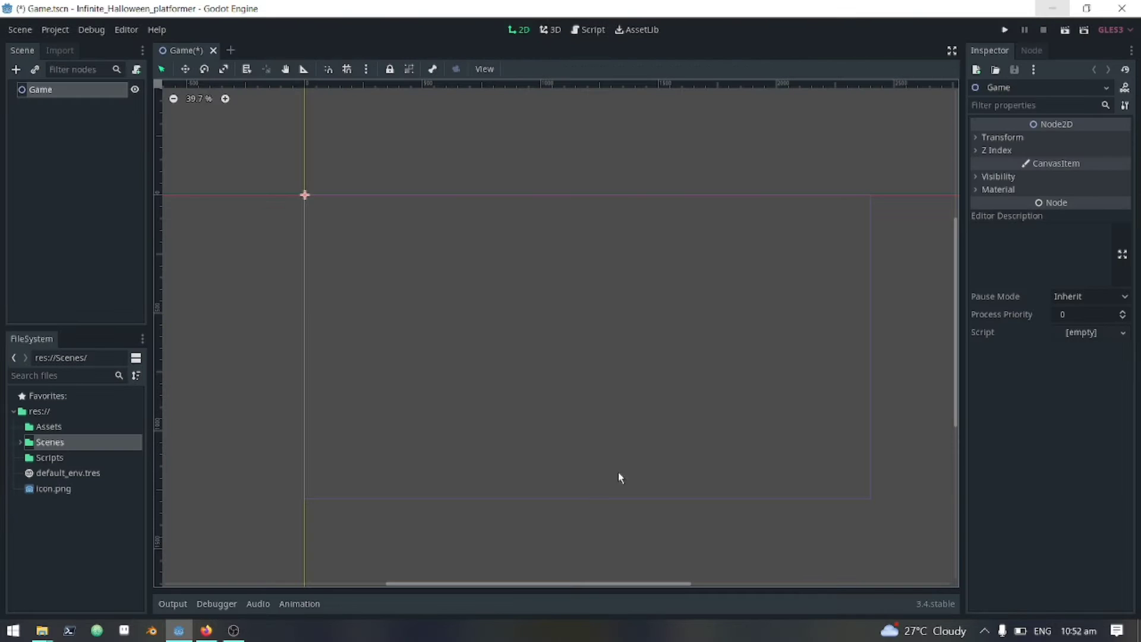
key("ctrl+s")
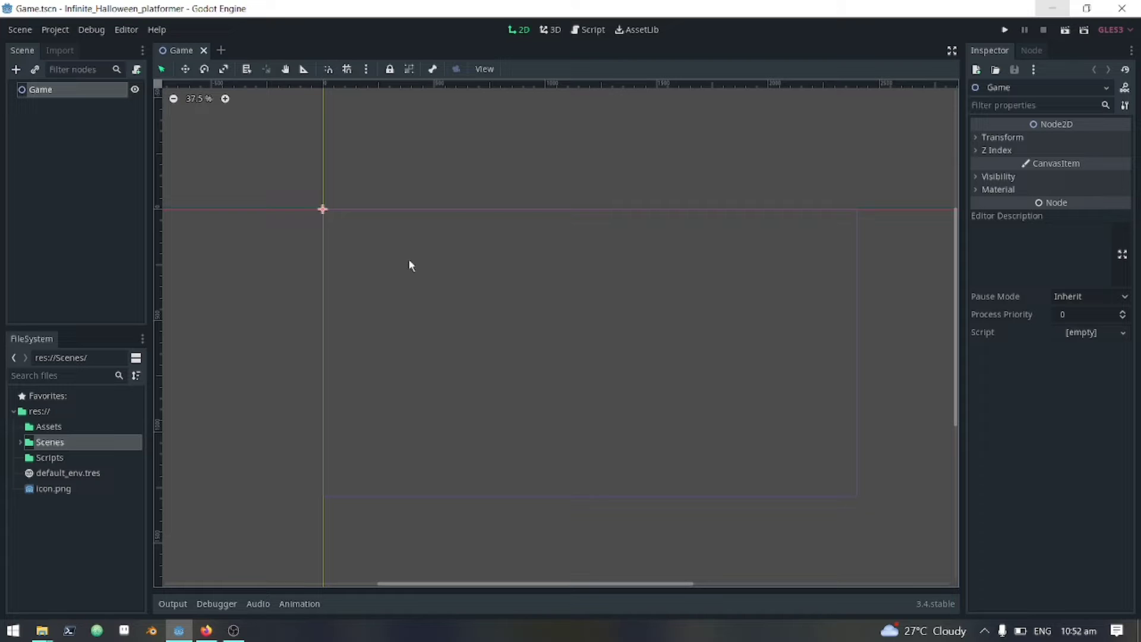
Step: Run the project with Game as the main scene and move the portrait game window into view
left_click(55, 29)
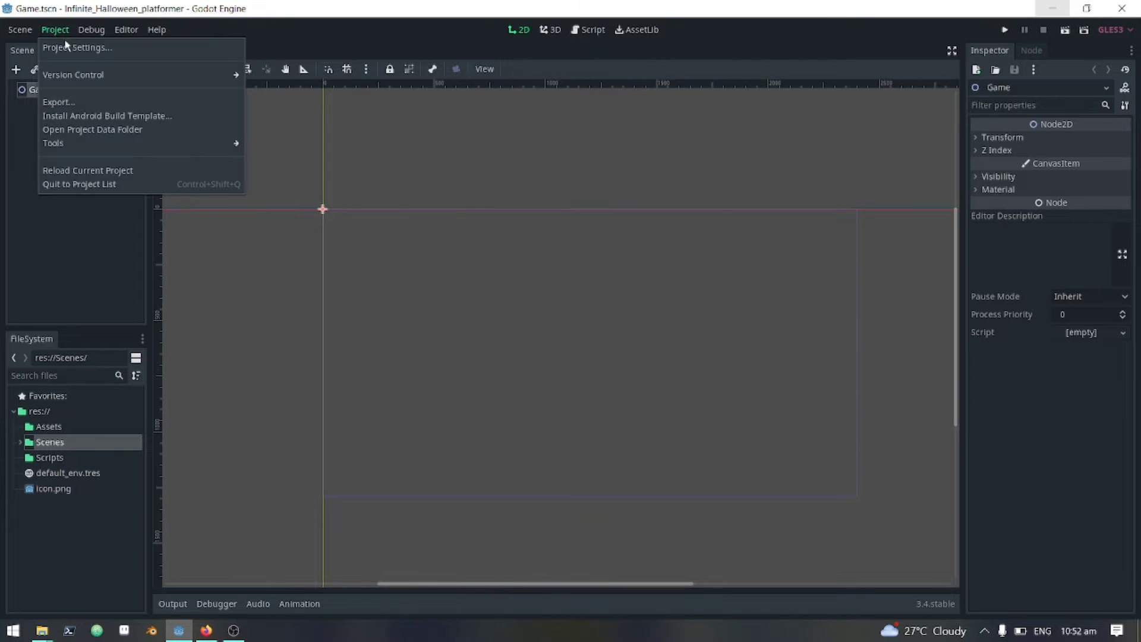
left_click(86, 50)
key("Escape")
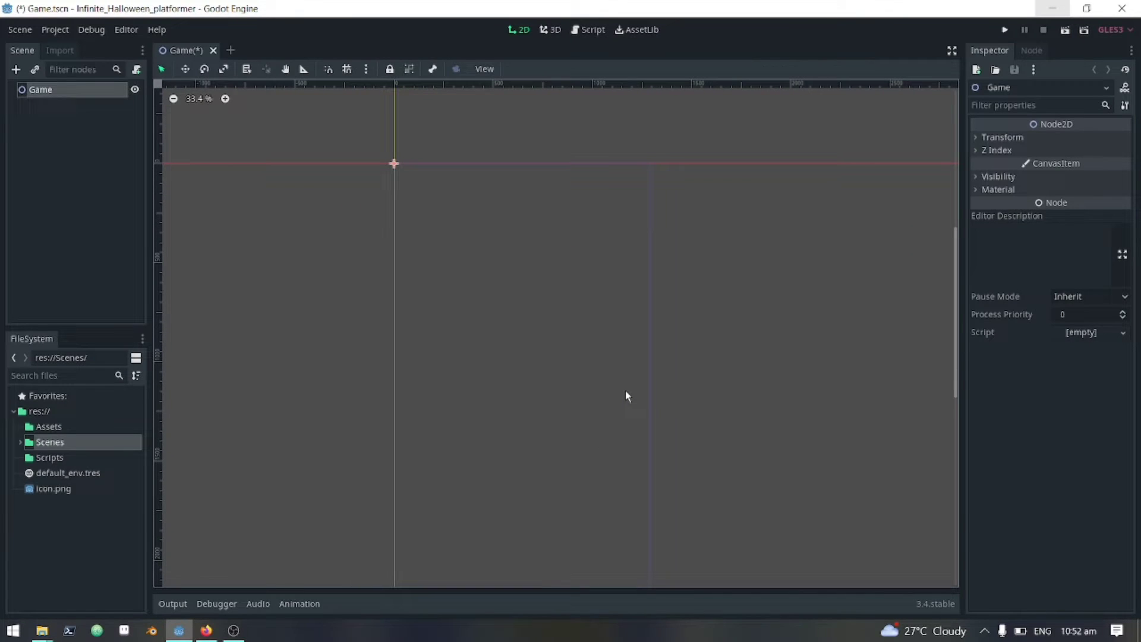
key("F5")
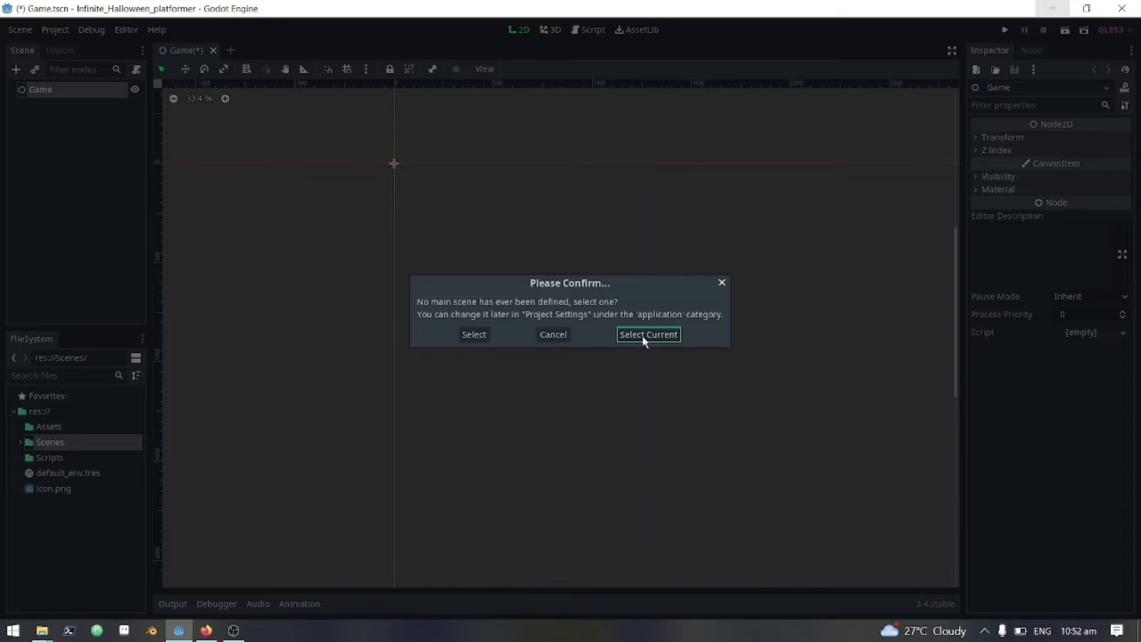
left_click(643, 337)
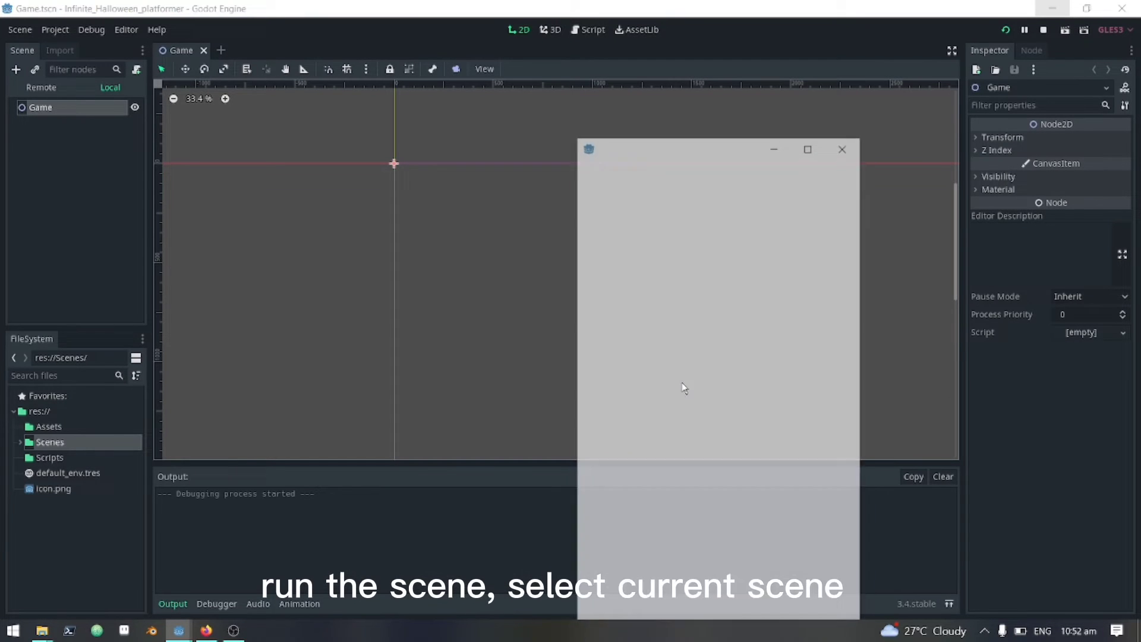
left_click_drag(710, 152, 625, 55)
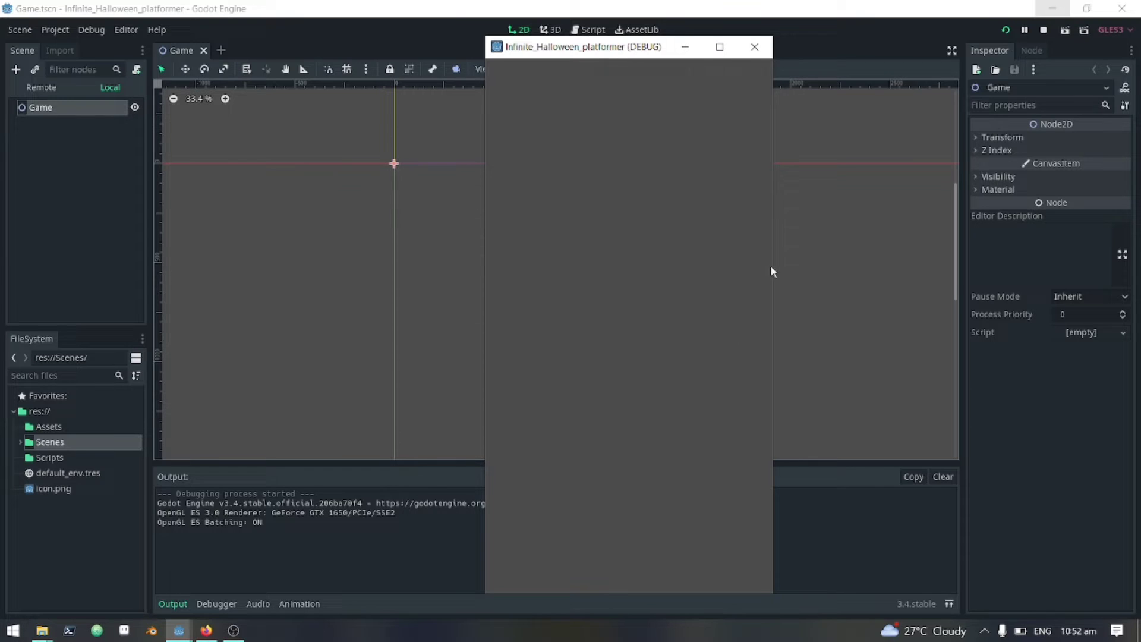
Step: Add a Jump input action bound to the Space key
left_click(76, 46)
left_click(382, 122)
left_click(449, 144)
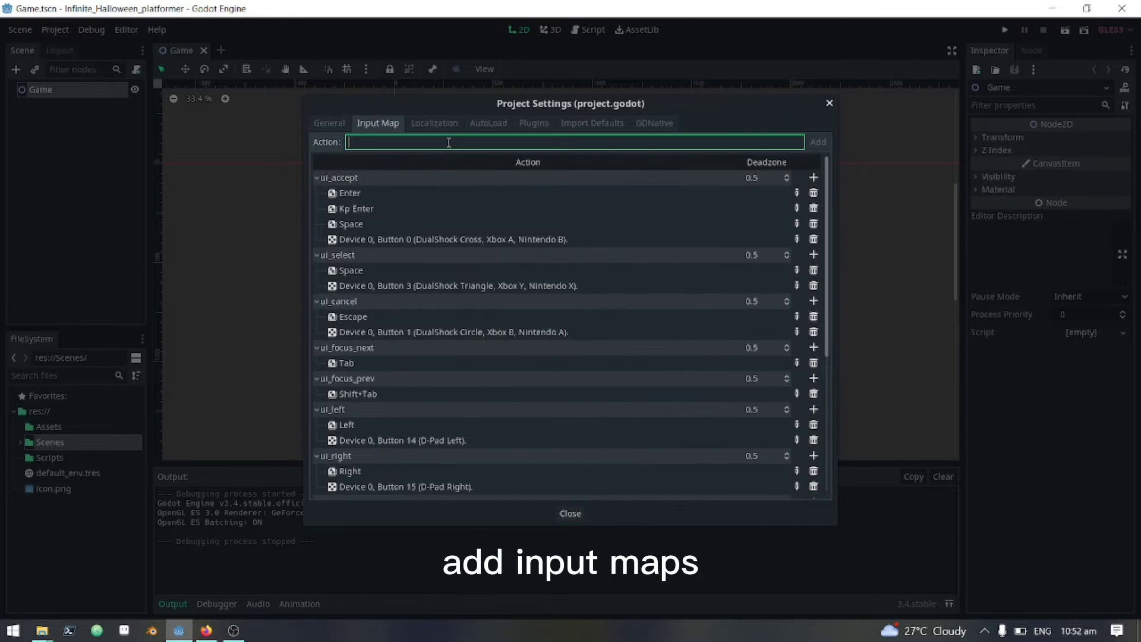
type("Jump")
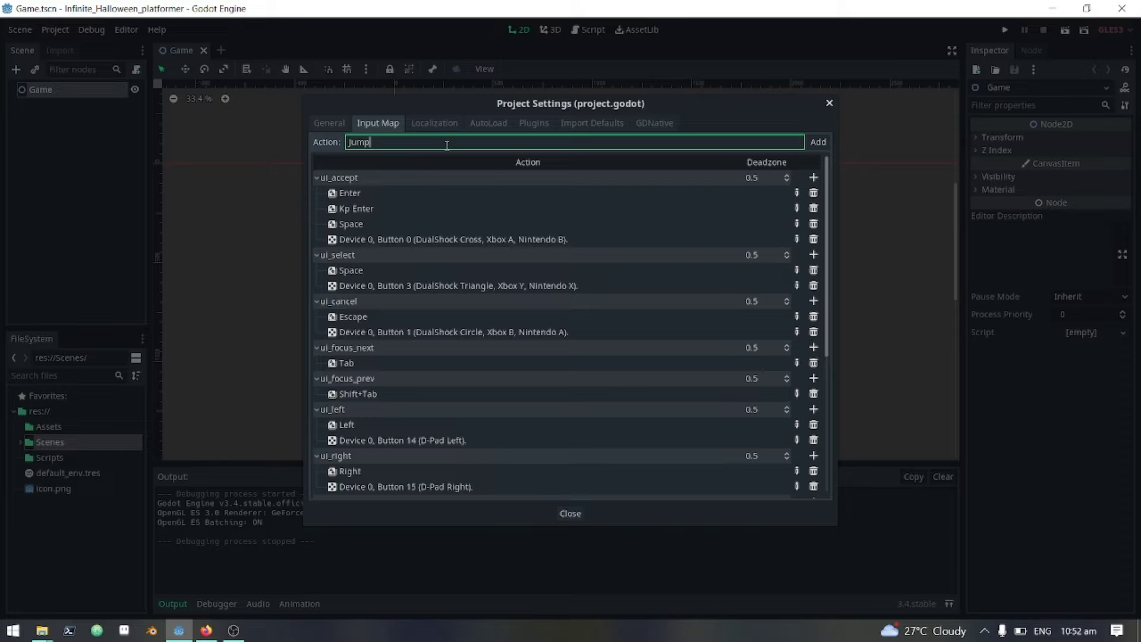
key("Return")
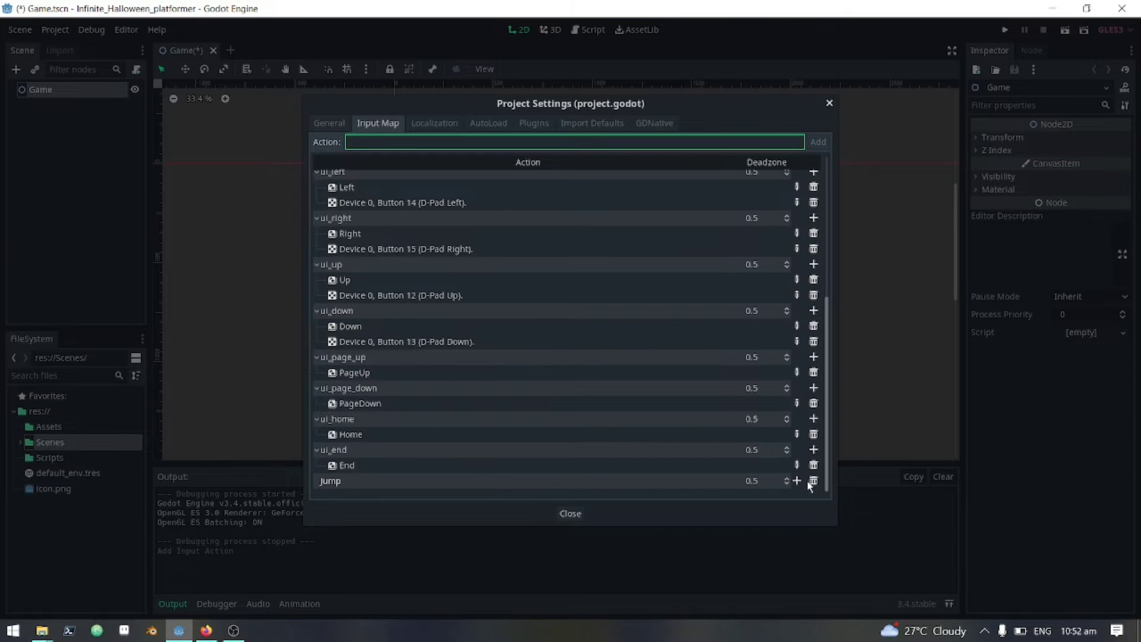
left_click(796, 482)
key("space")
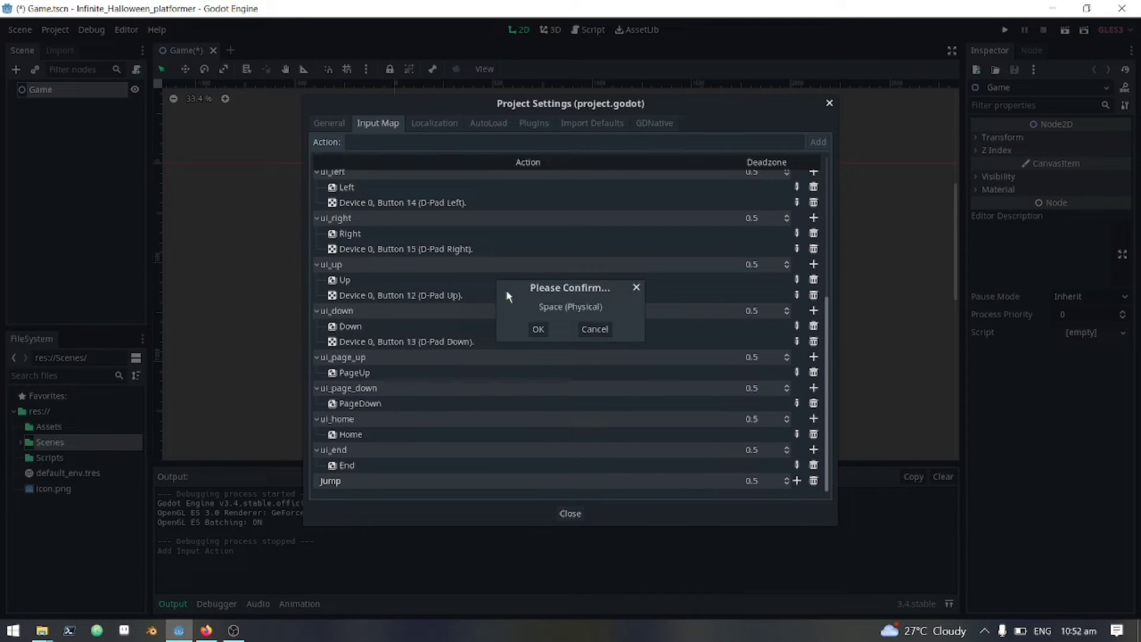
left_click(541, 329)
Step: Add a Stop input action bound to the S key, then close settings and save
left_click(401, 142)
type("Stop")
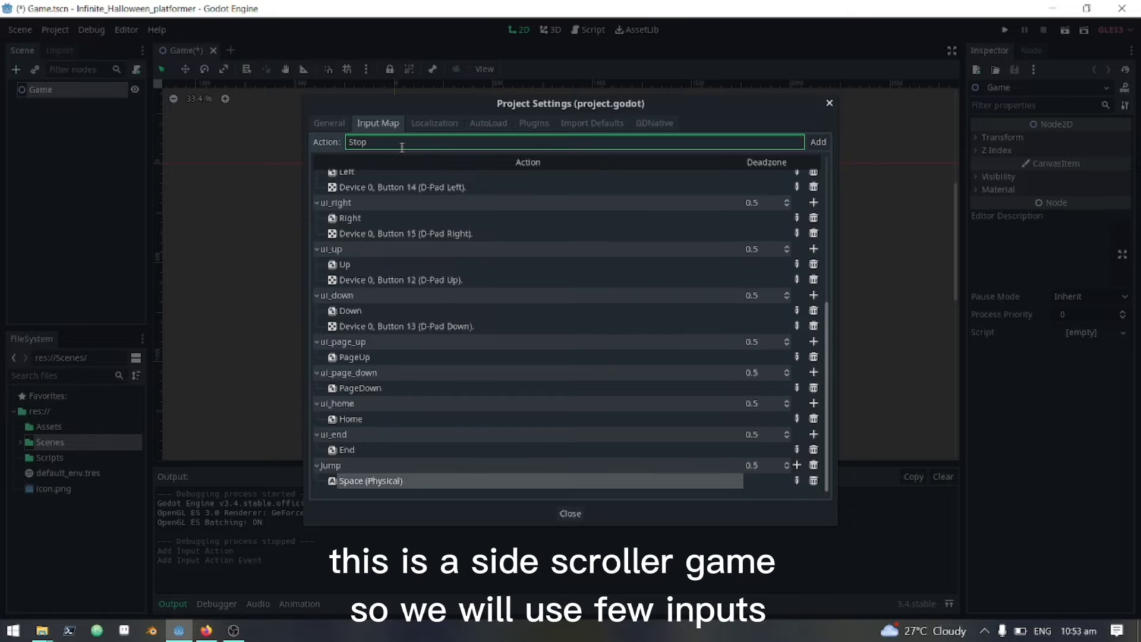
key("Return")
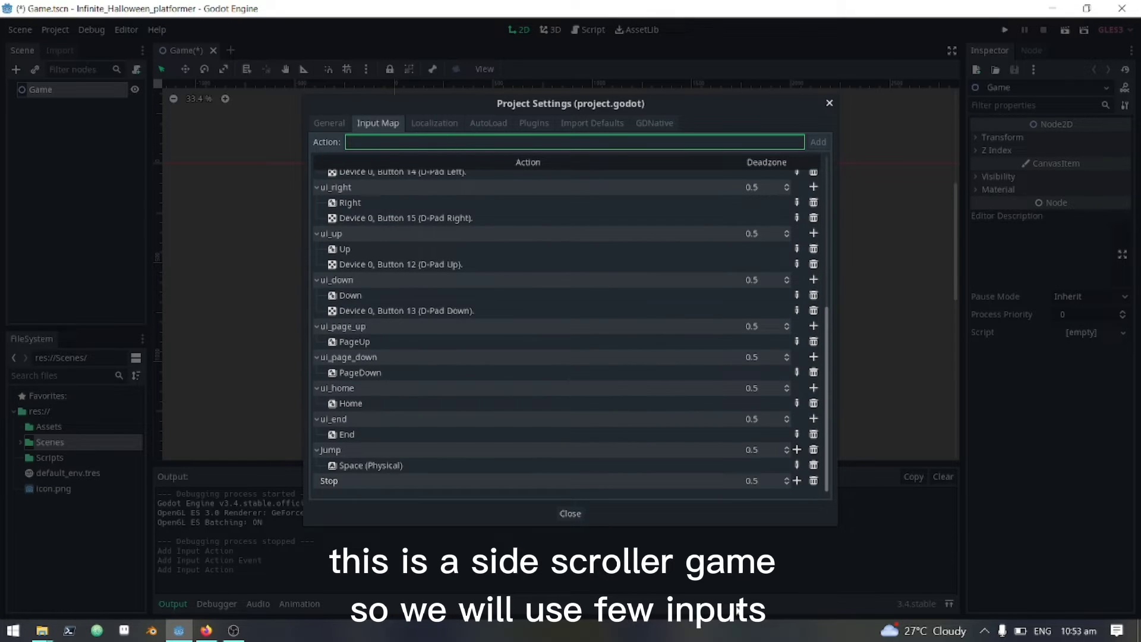
left_click(796, 482)
left_click(802, 494)
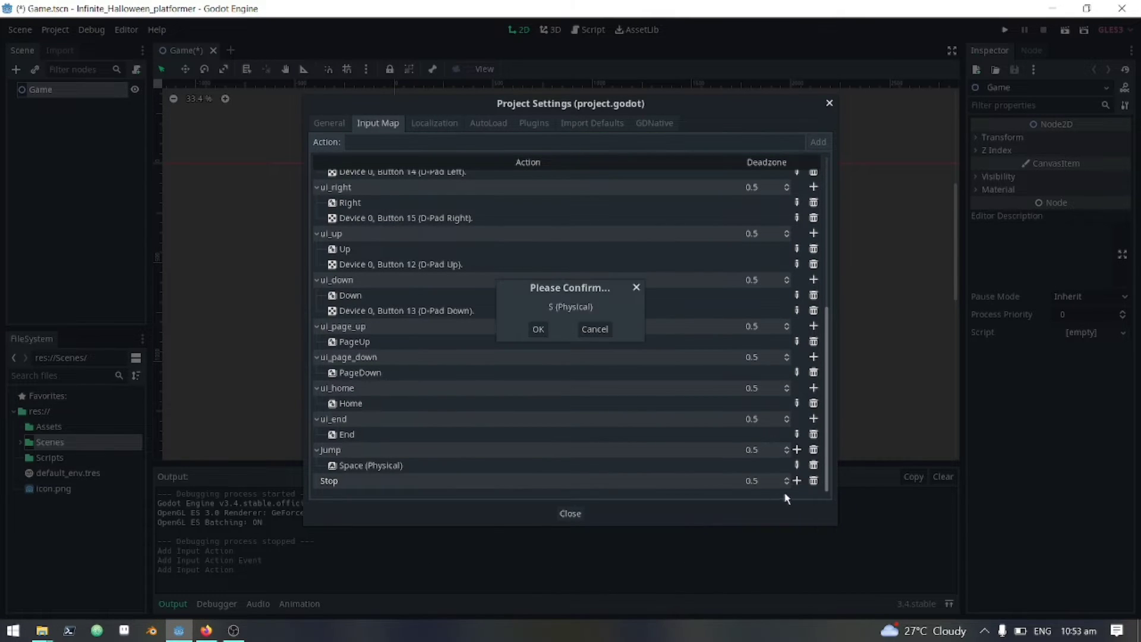
key("s")
left_click(539, 330)
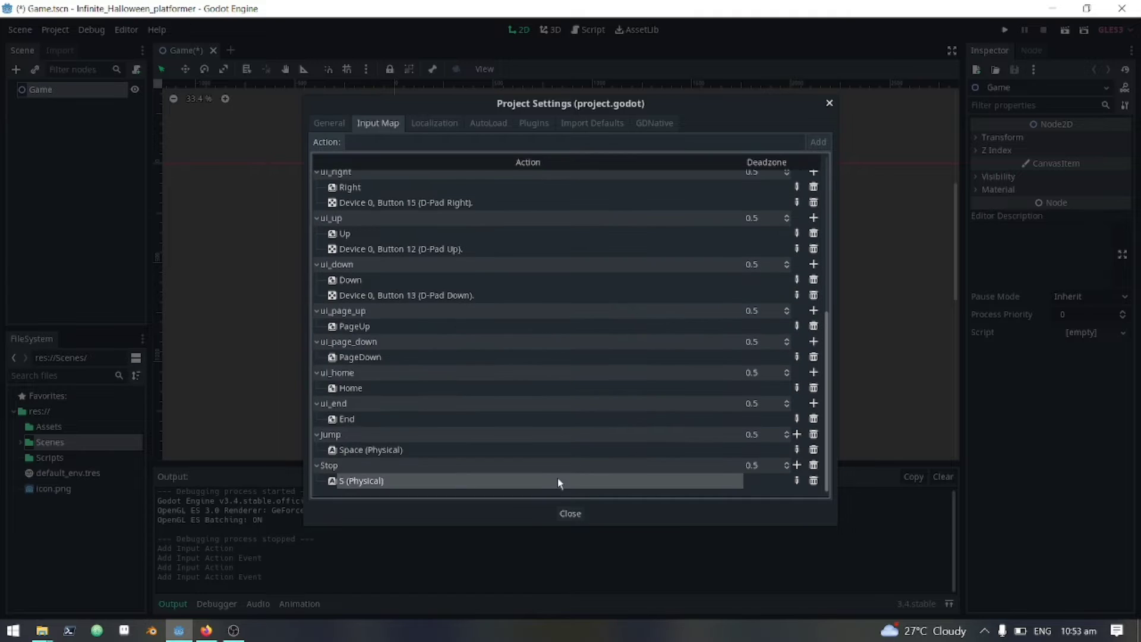
left_click(566, 508)
key("ctrl+s")
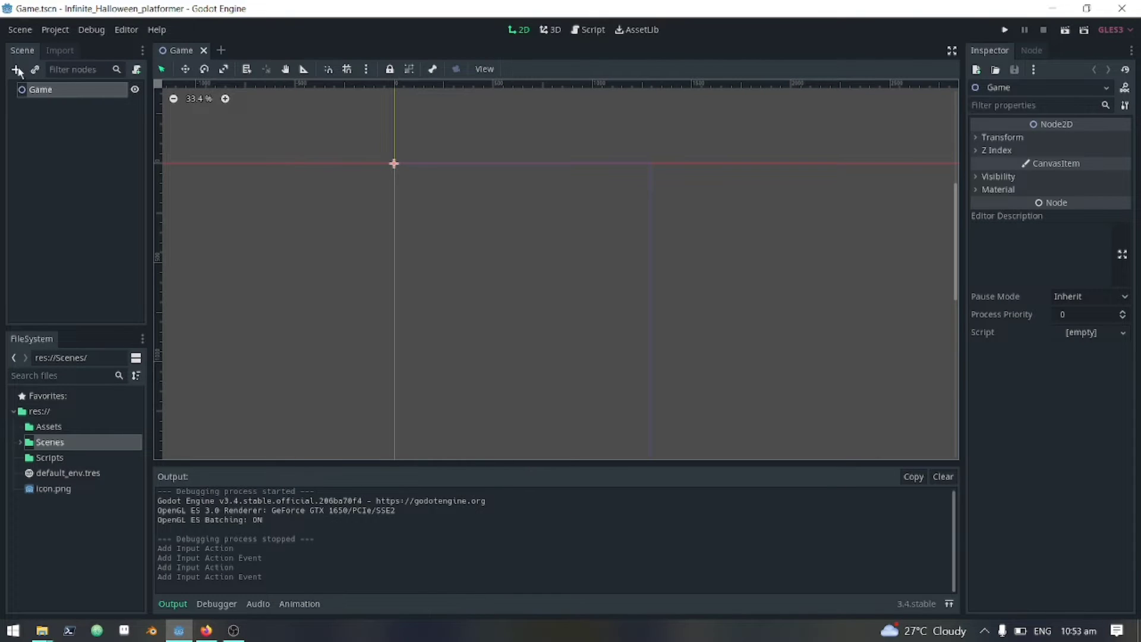
Step: Add a Node2D and a KinematicBody2D as children of Game
left_click(15, 69)
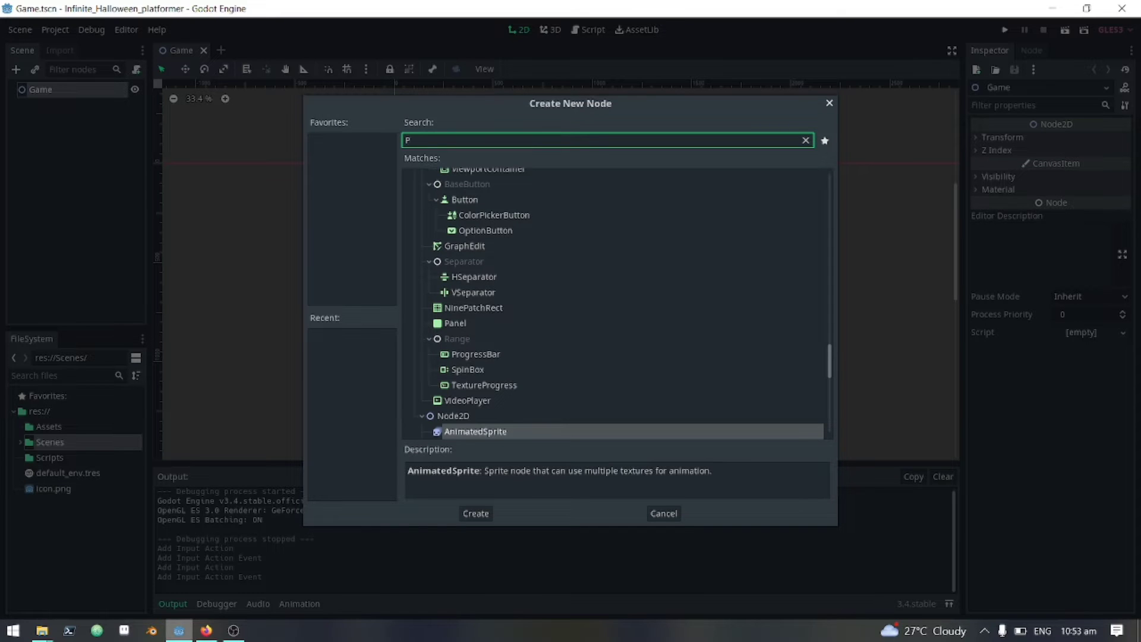
type("n")
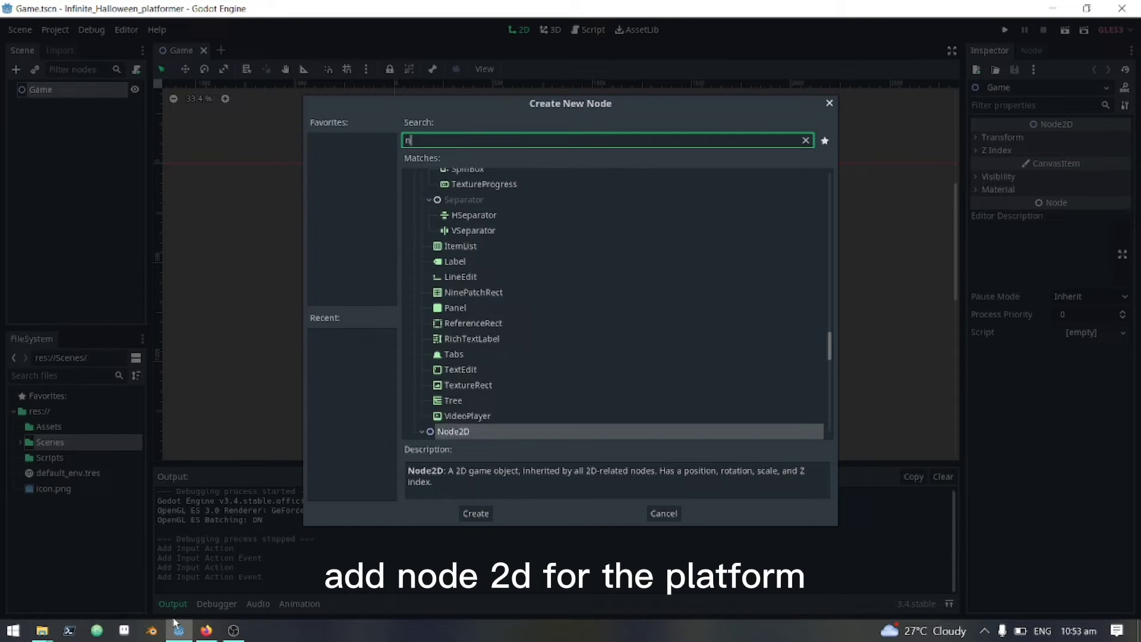
type("o")
key("Return")
left_click(40, 89)
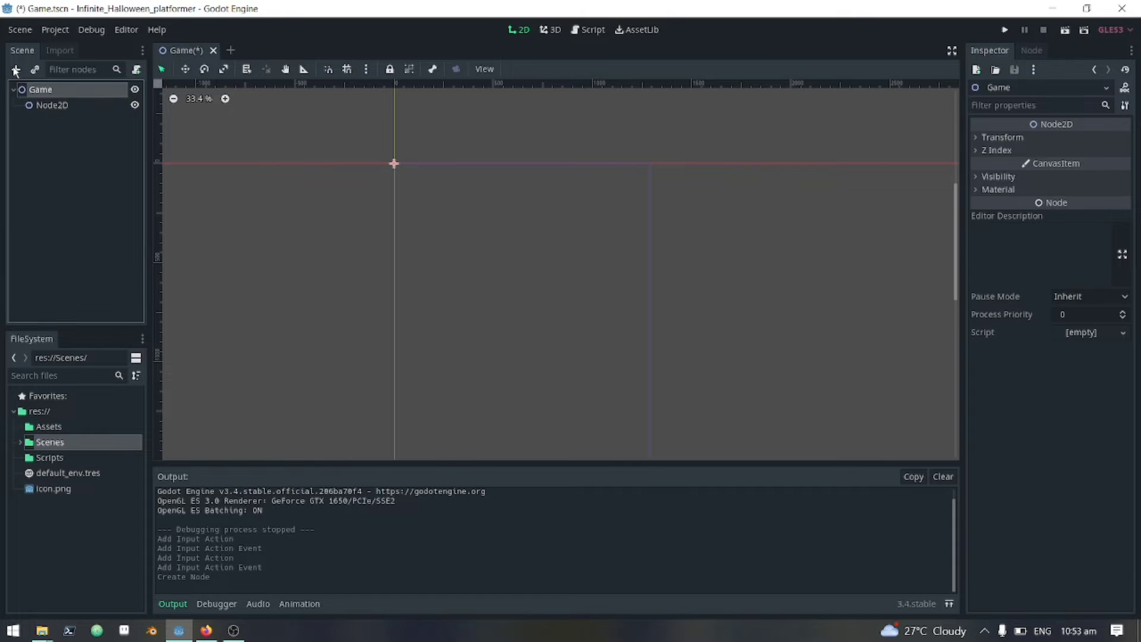
left_click(15, 69)
type("are")
key("BackSpace")
key("BackSpace")
key("BackSpace")
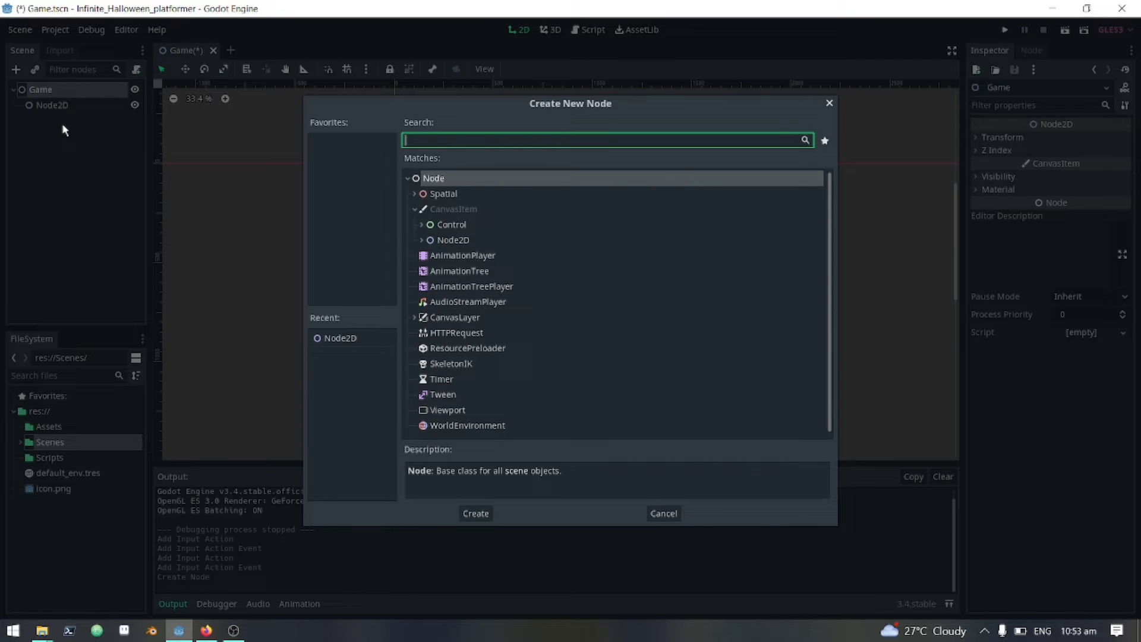
type("kine")
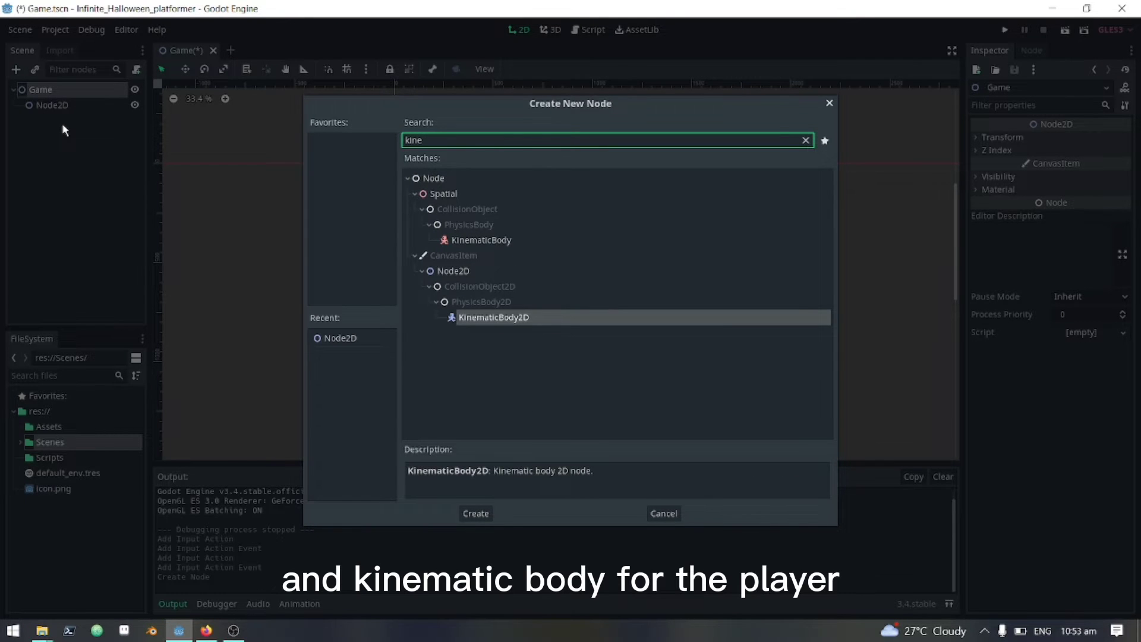
key("Return")
Step: Move the KinematicBody2D above Node2D and rename them Player and Platform
left_click_drag(61, 121, 57, 105)
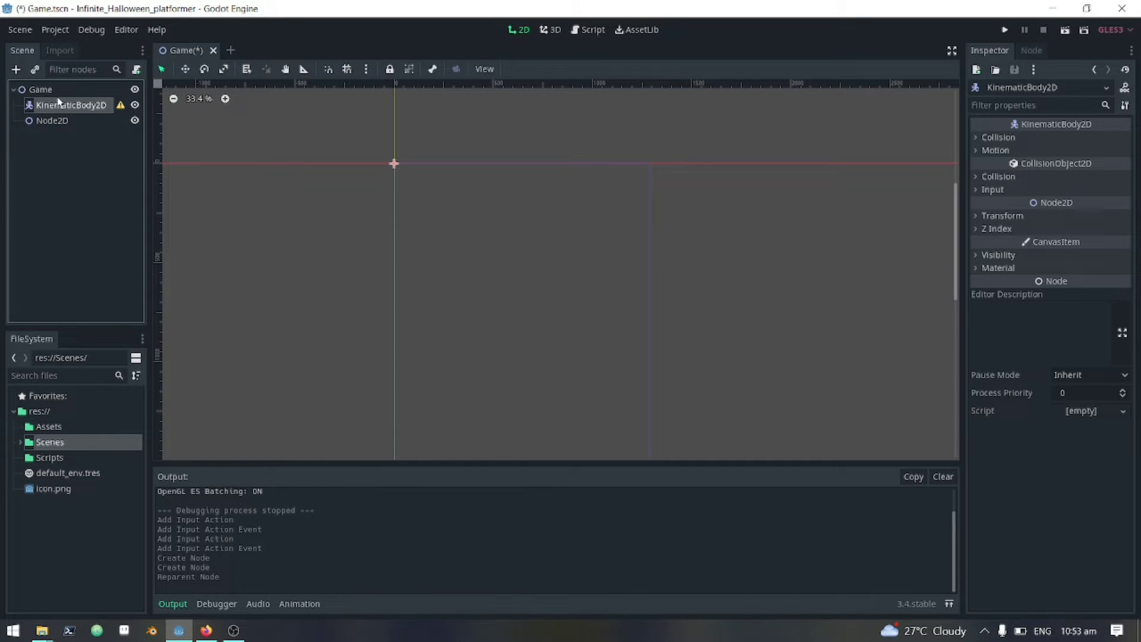
double_click(62, 107)
type("Player")
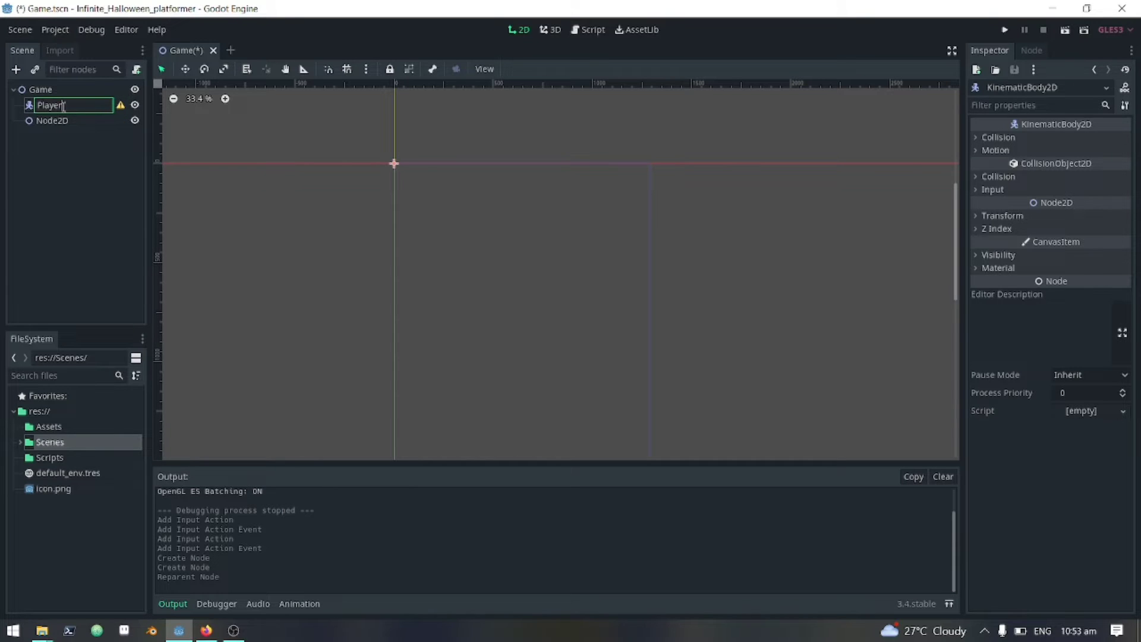
key("Return")
left_click(81, 117)
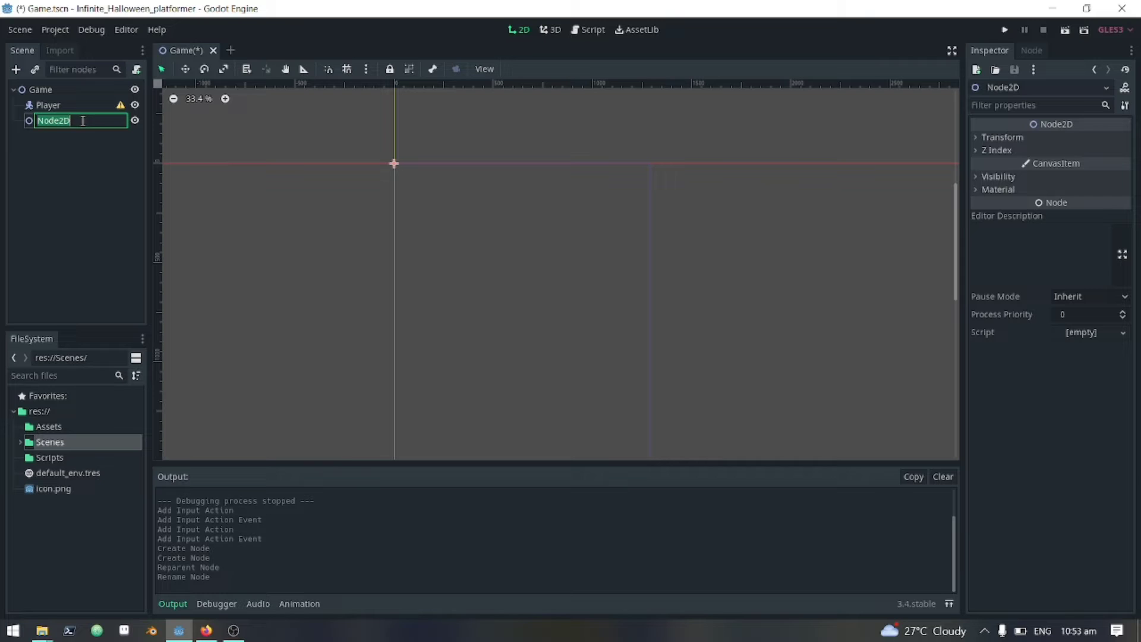
type("Platform")
key("Return")
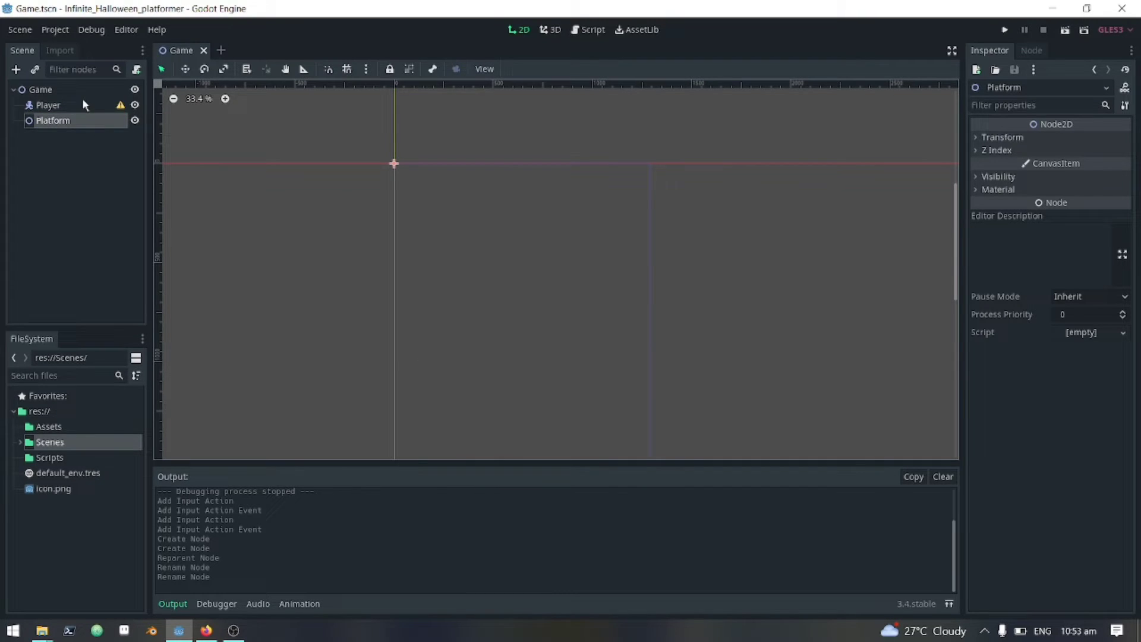
Step: Add a TileMap child under Platform and show the Assets folder
left_click(15, 69)
type("tile")
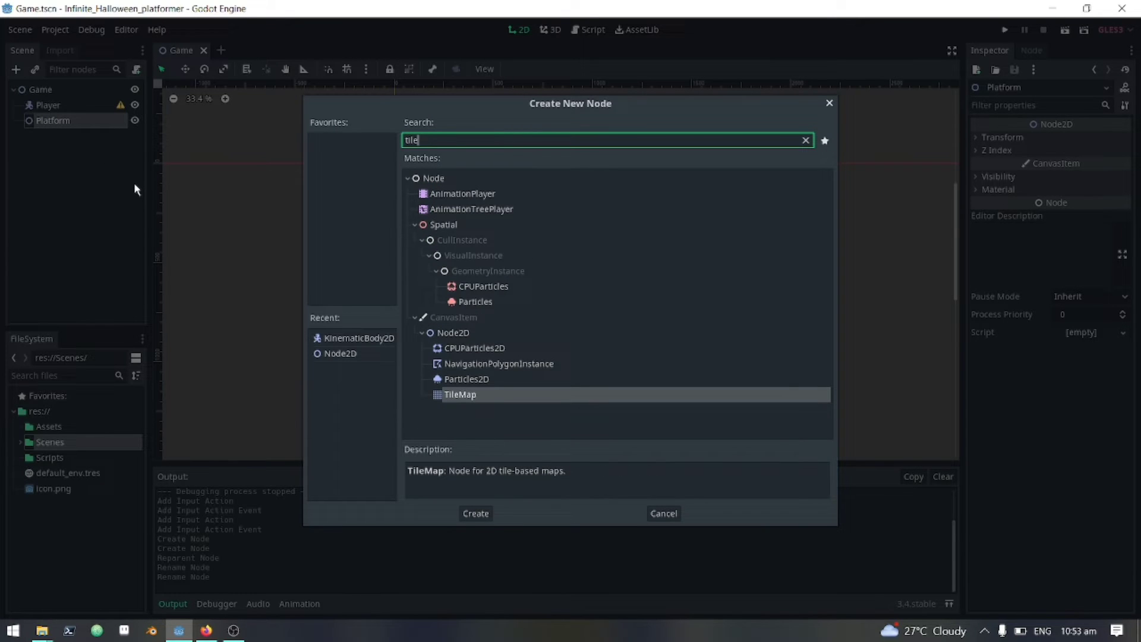
key("Return")
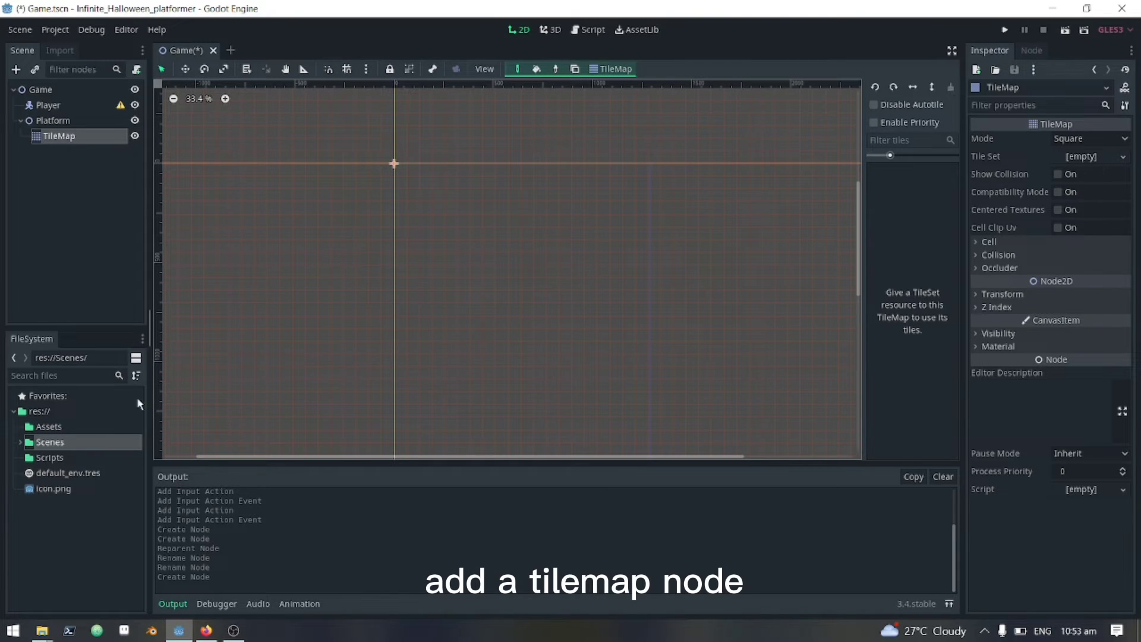
left_click(88, 431)
mouse_move(41, 630)
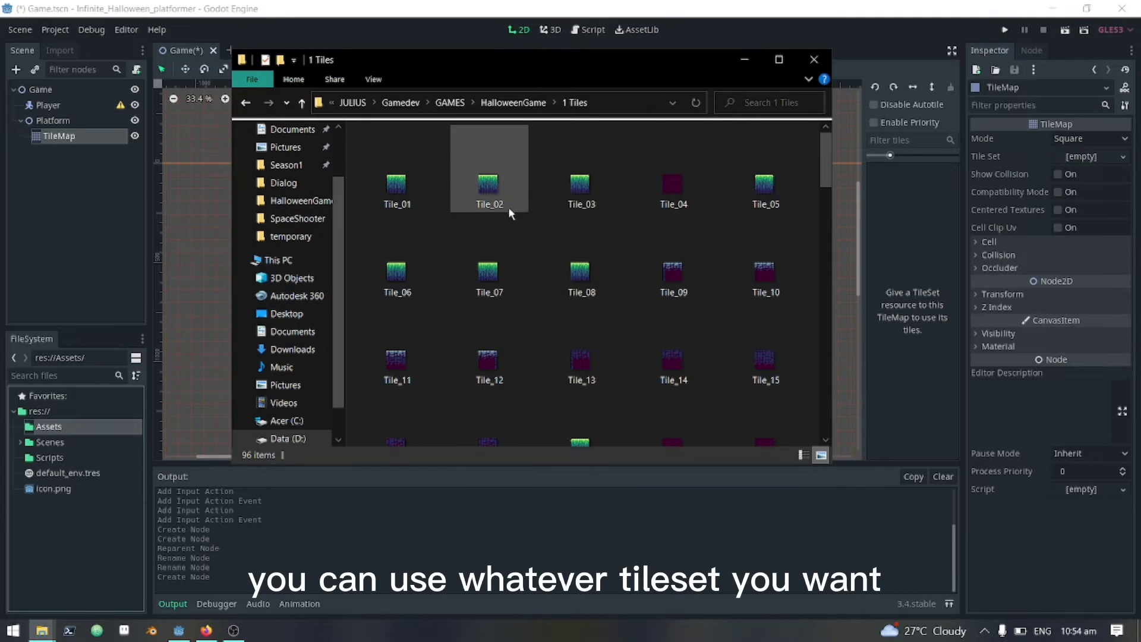
Step: Copy Tile_01 and Tile_65 into Godot's Assets folder and minimize Explorer
left_click(384, 187)
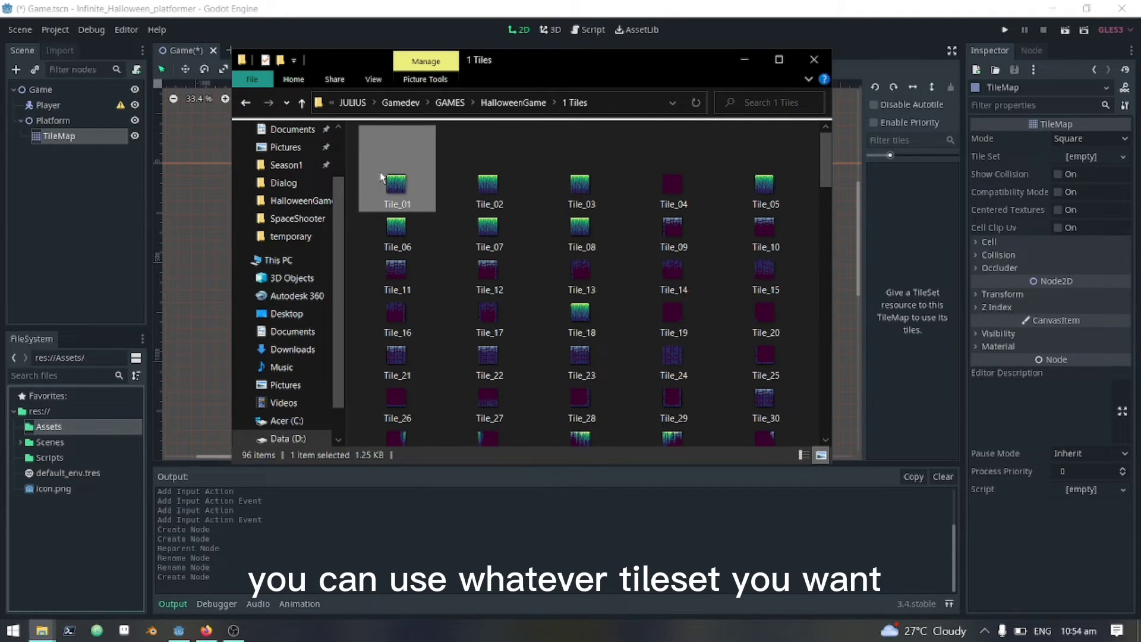
scroll(449, 287, "down", 3)
scroll(449, 287, "down", 3)
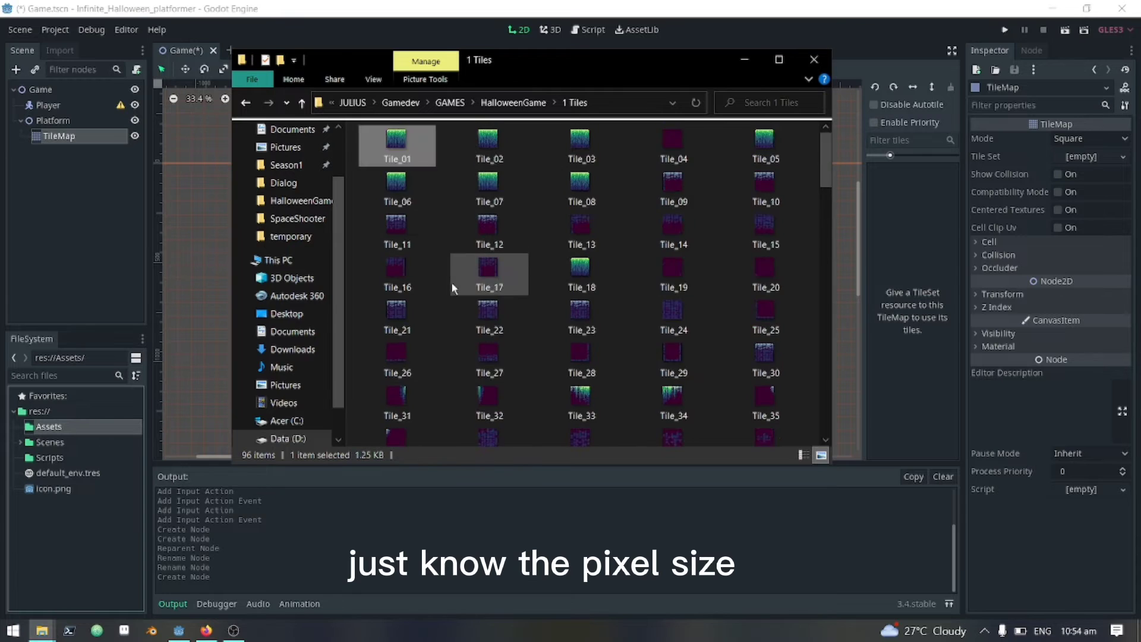
scroll(451, 285, "down", 3)
scroll(452, 287, "down", 2)
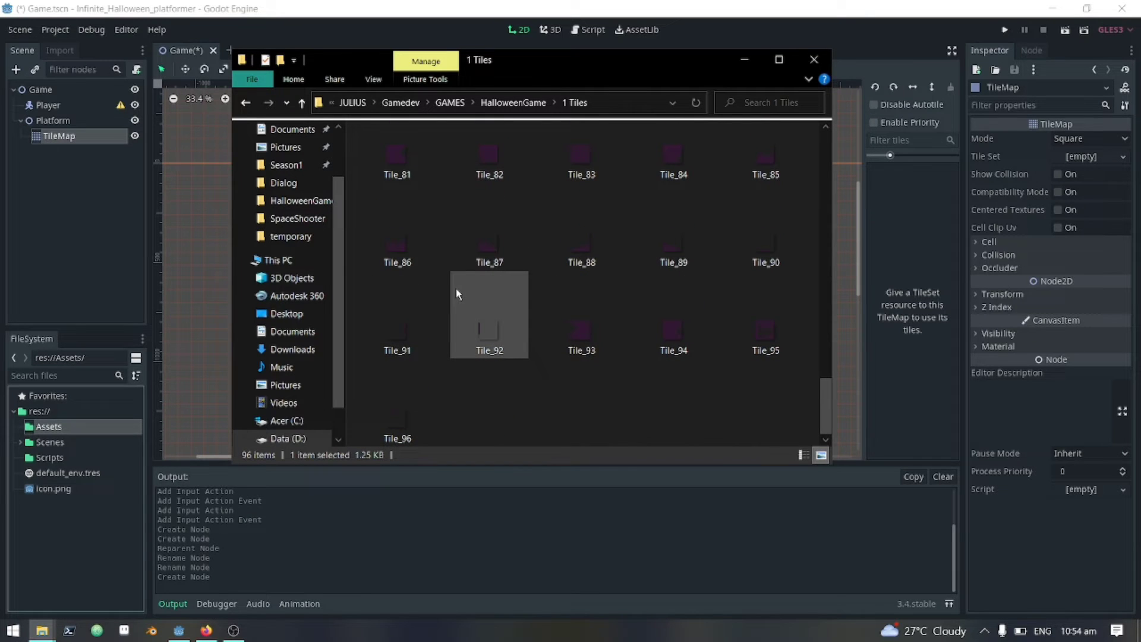
scroll(472, 306, "up", 3)
scroll(437, 232, "up", 8)
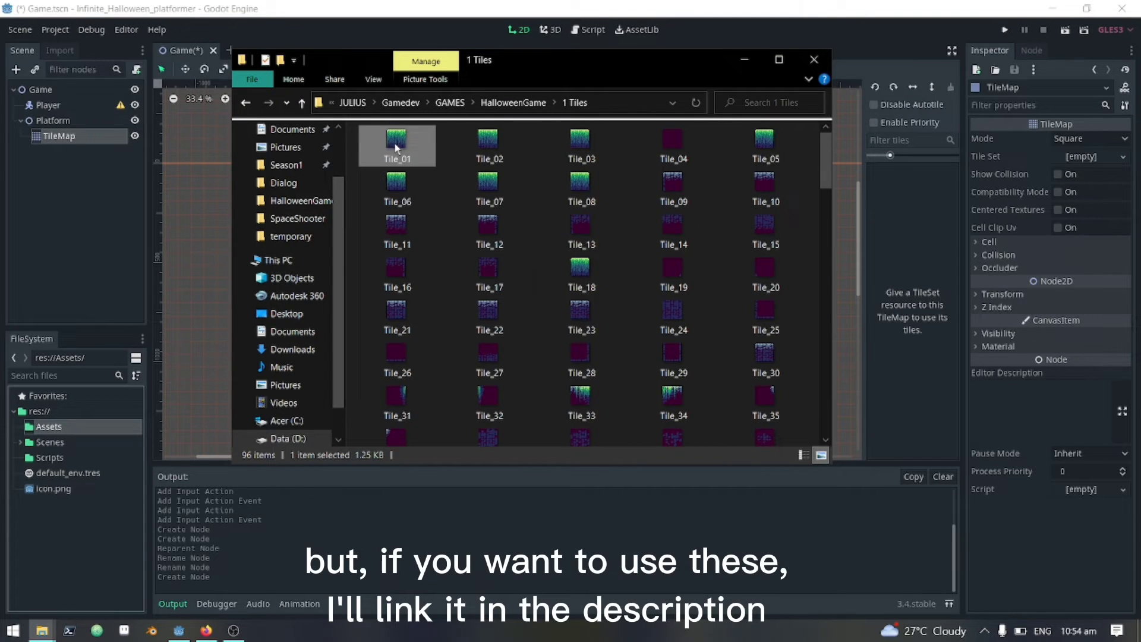
left_click_drag(163, 406, 119, 424)
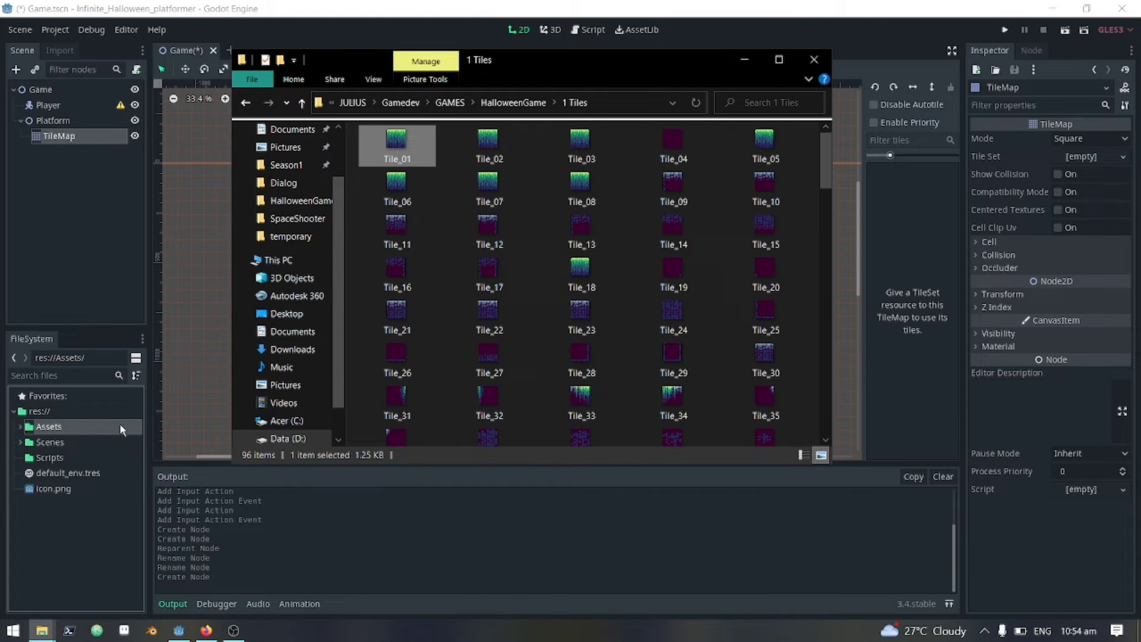
scroll(388, 419, "down", 5)
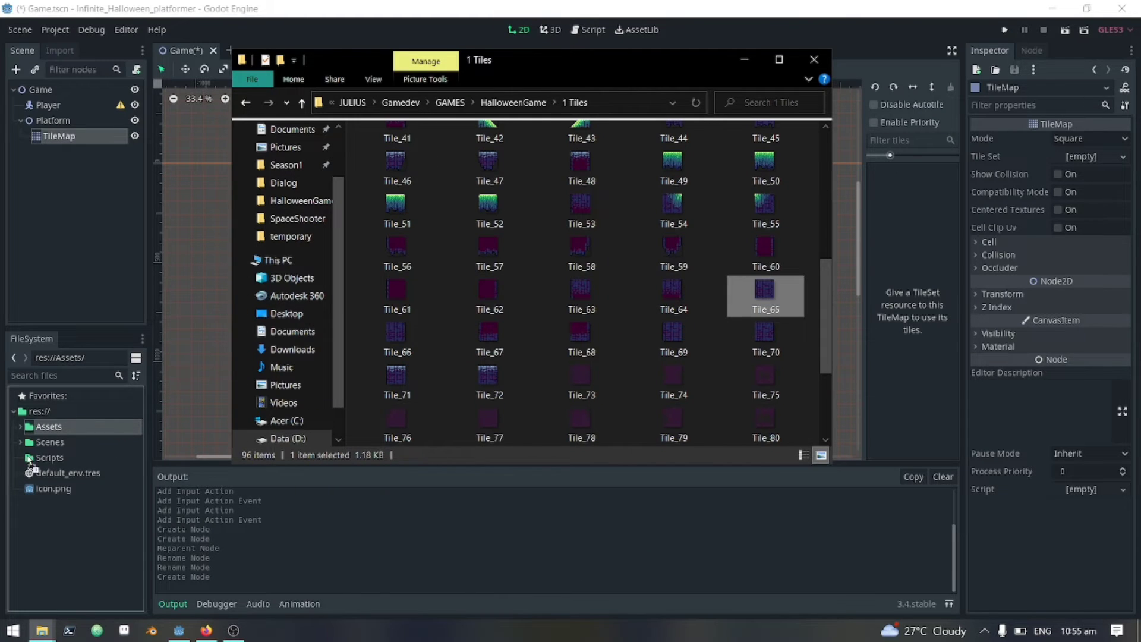
left_click_drag(767, 303, 106, 428)
left_click(737, 70)
left_click(450, 252)
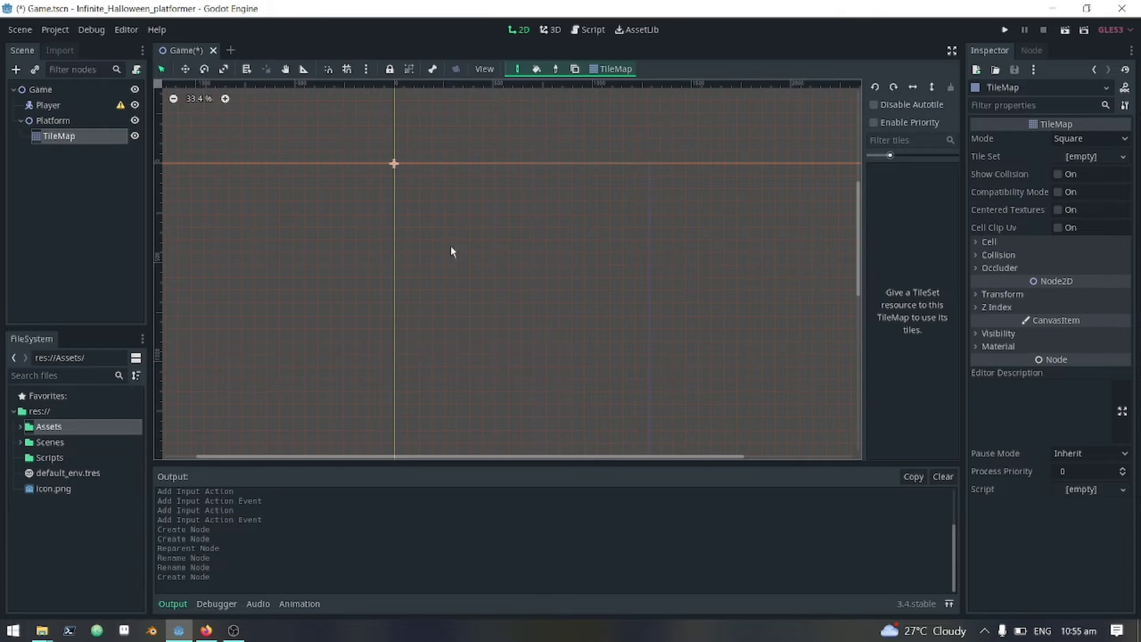
Step: Give the TileMap a new TileSet and pick Tile_01.png from Assets as its texture
left_click(21, 428)
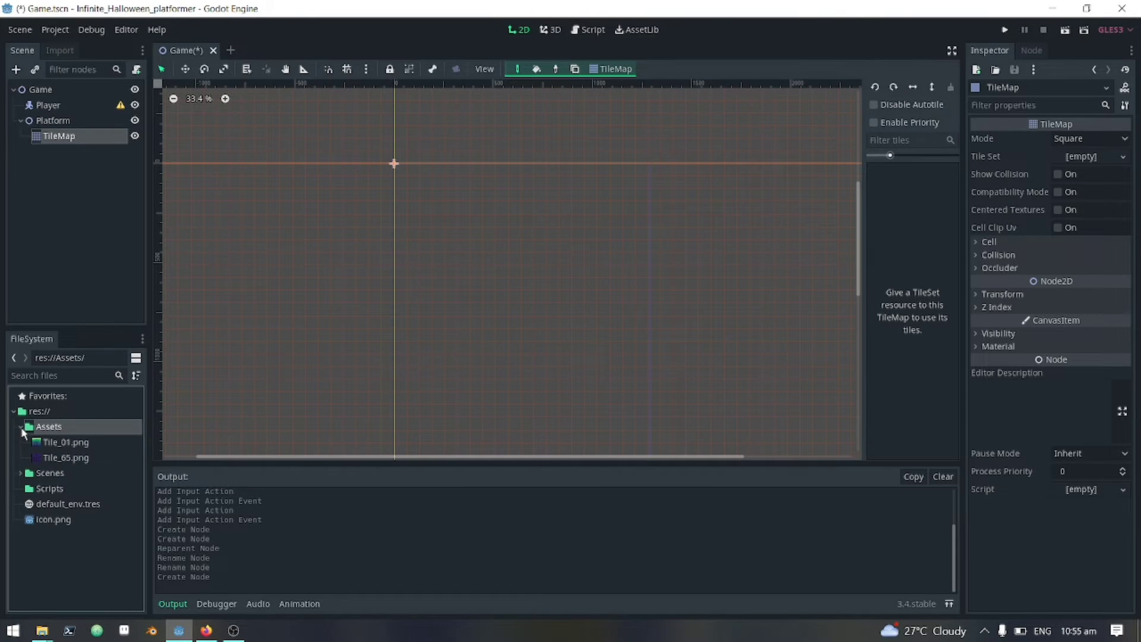
left_click(1096, 157)
left_click(1086, 172)
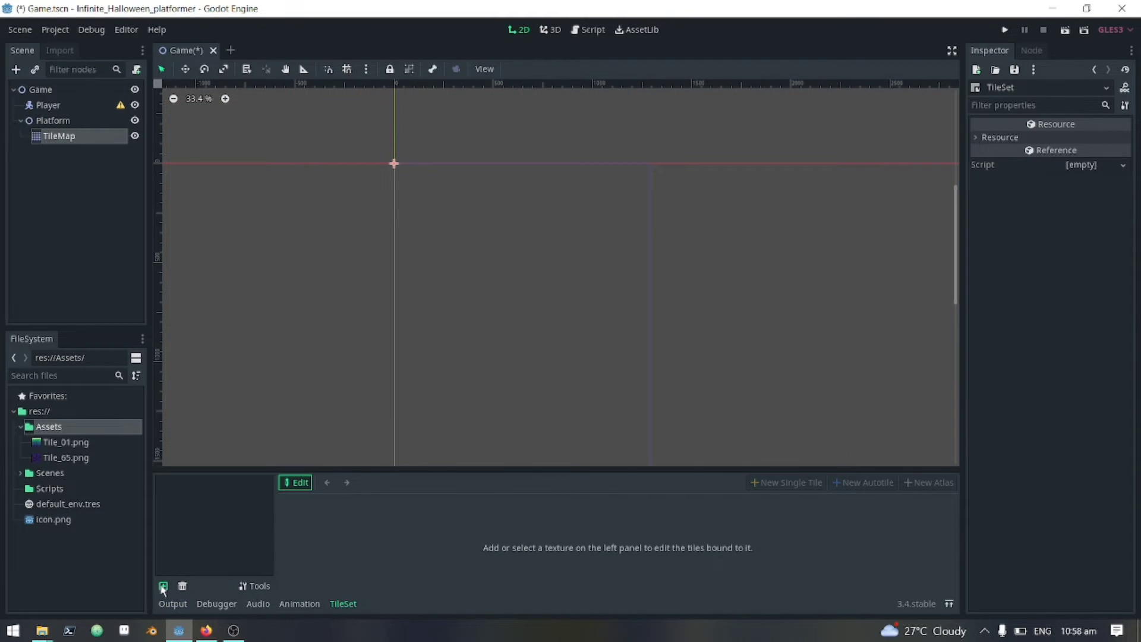
left_click(165, 585)
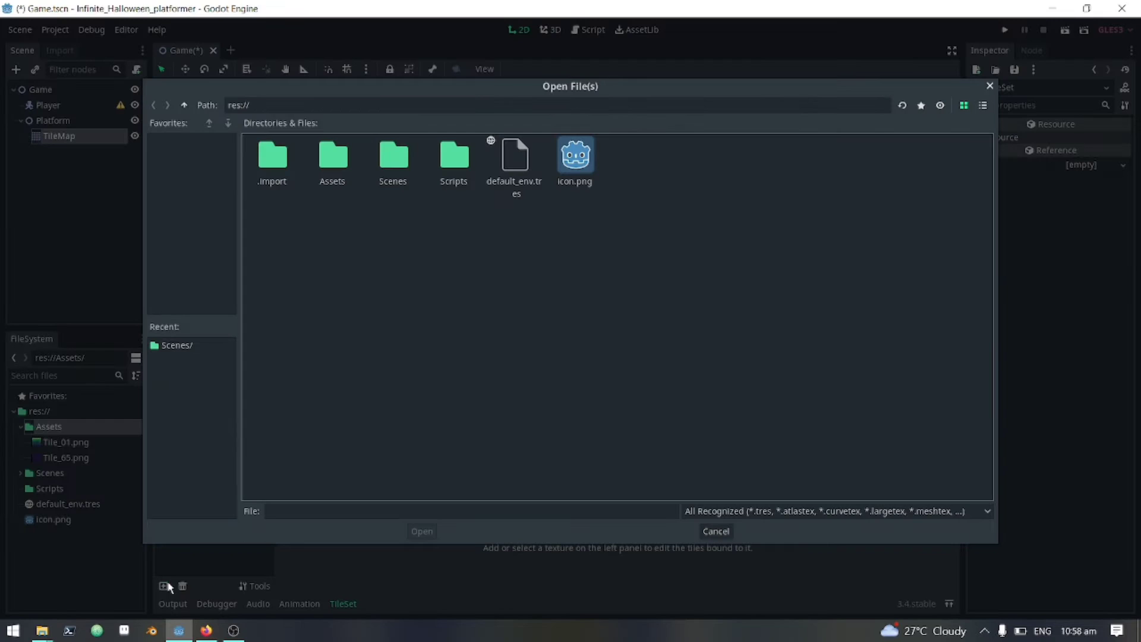
double_click(342, 170)
left_click(286, 161)
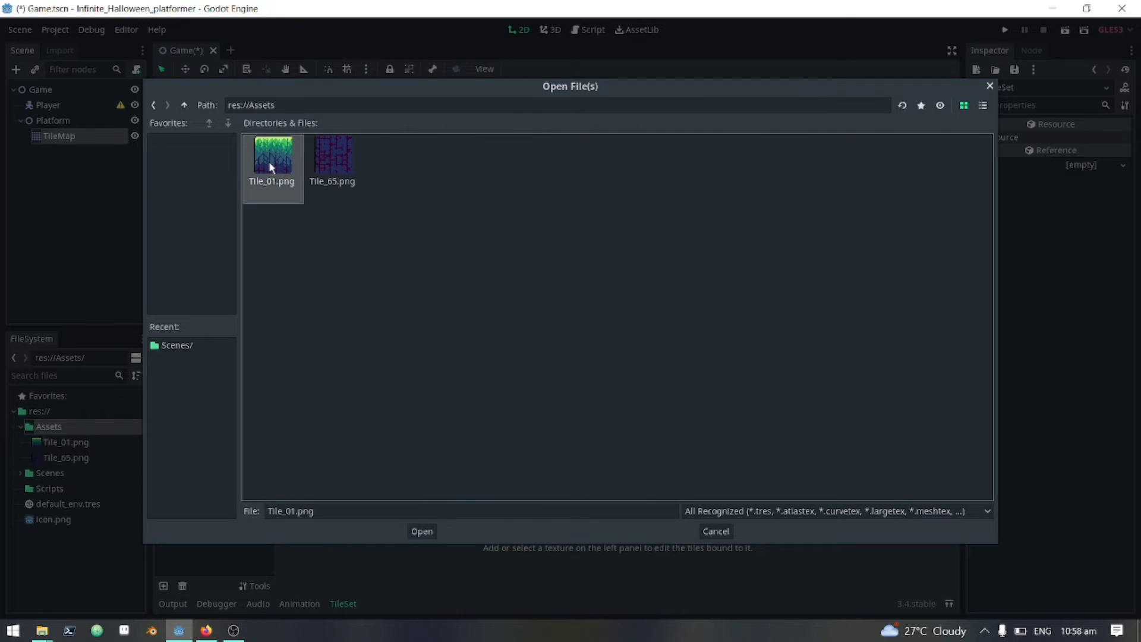
Step: Add Tile_01.png, enlarge the TileSet panel, and reimport the tiles with the 2D Pixel preset
left_click(420, 533)
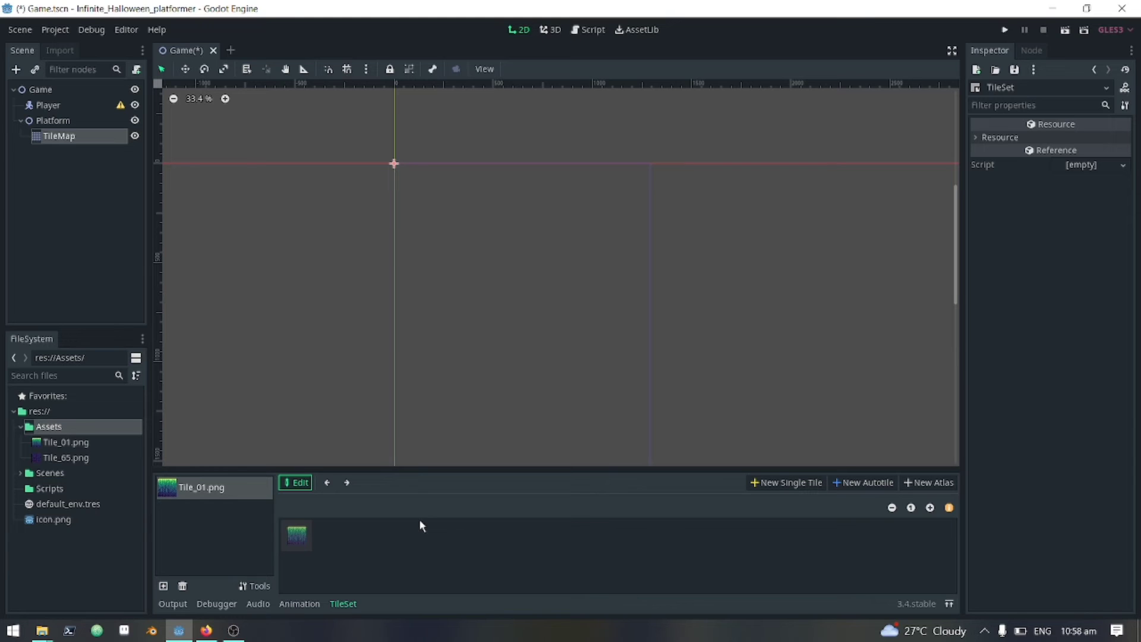
left_click_drag(411, 469, 623, 298)
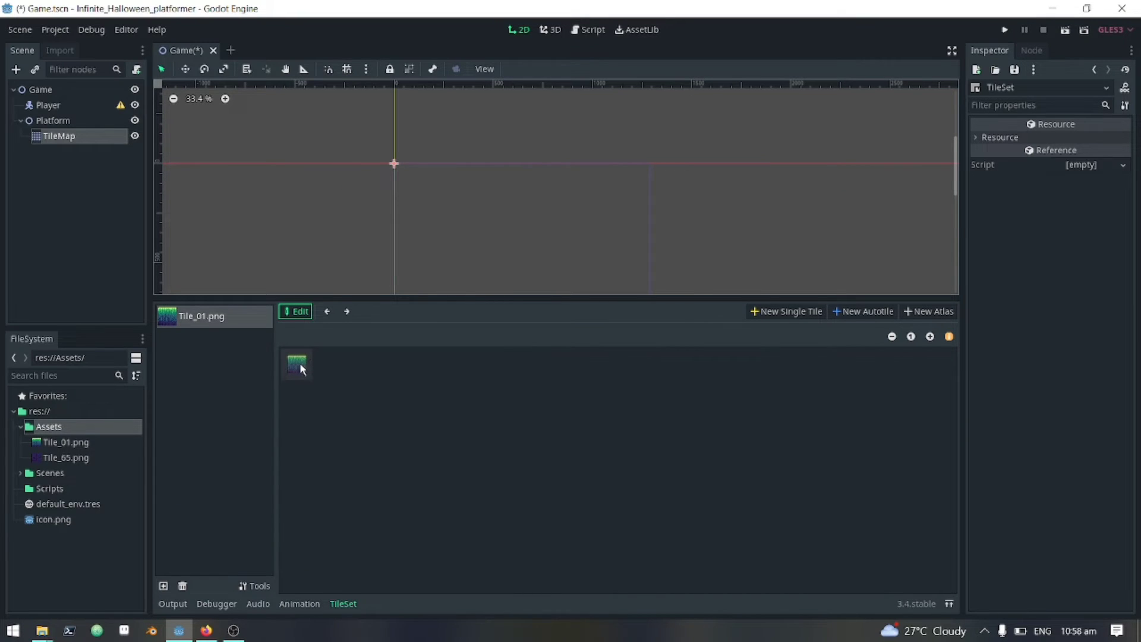
scroll(300, 363, "up", 3)
scroll(331, 400, "up", 2)
scroll(333, 405, "down", 1)
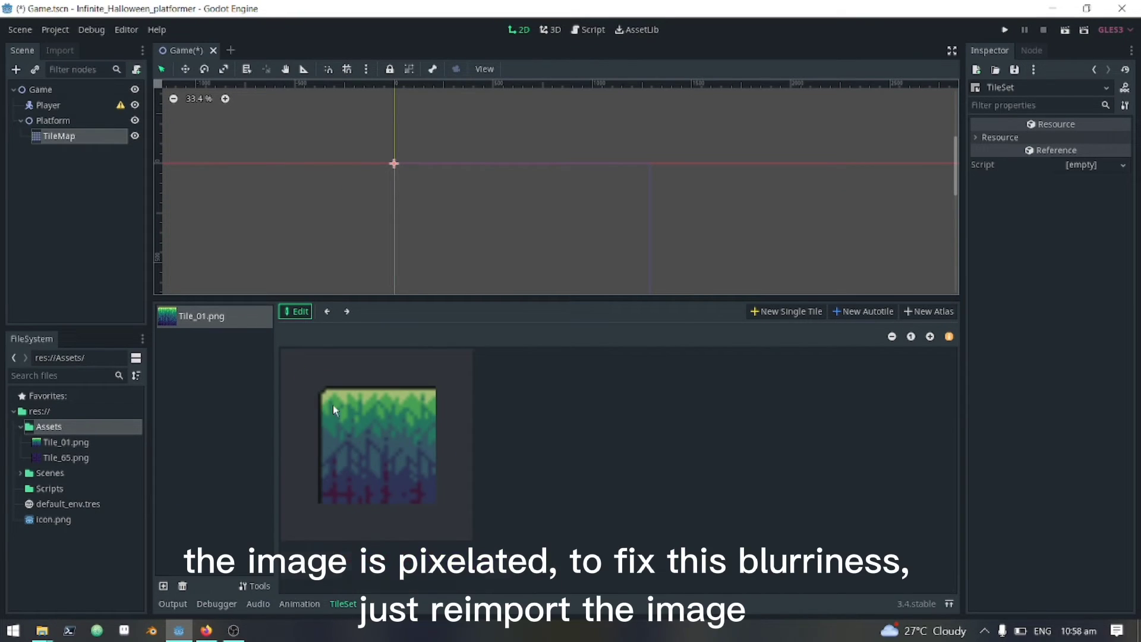
left_click(46, 443)
left_click(59, 50)
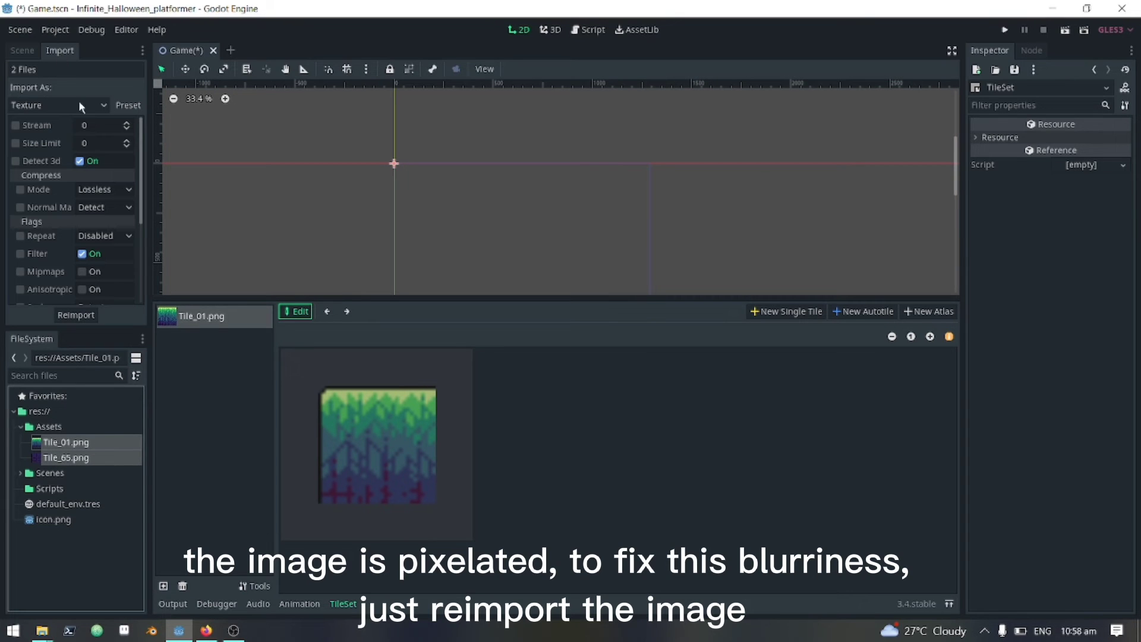
left_click(128, 105)
left_click(146, 149)
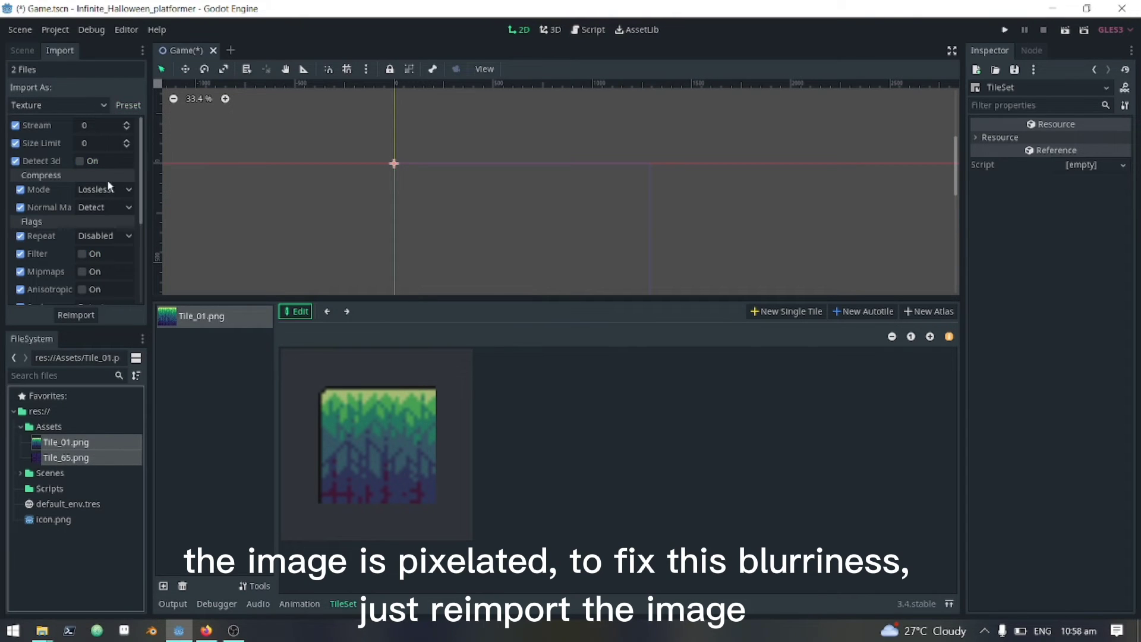
left_click(87, 317)
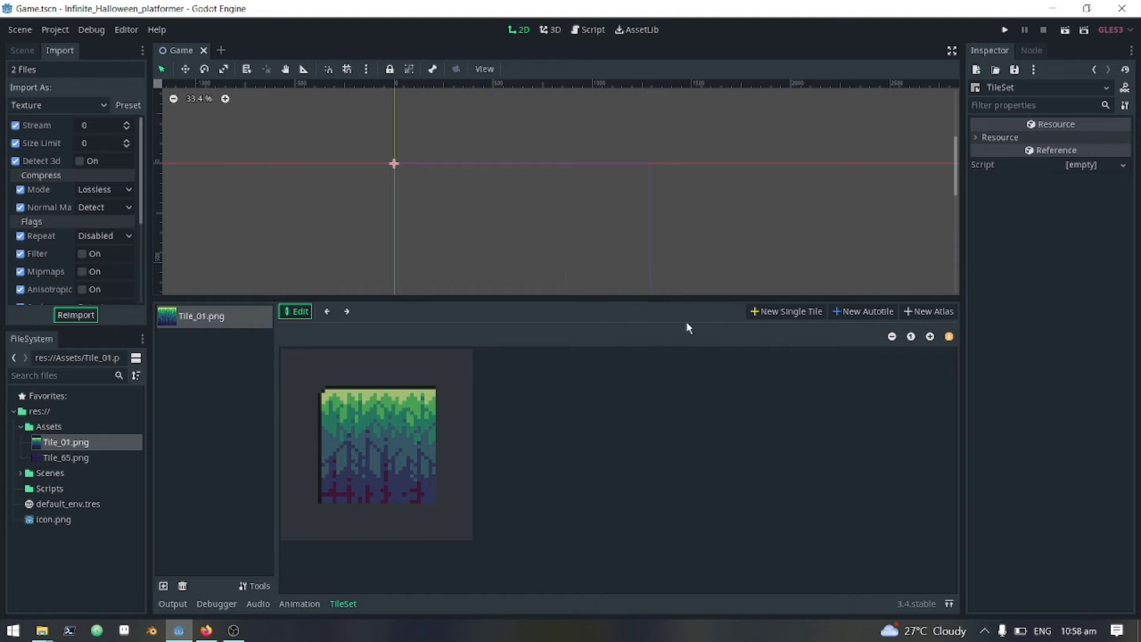
Step: Make Tile_01 a snapped single tile with a full-square rectangle collision and save
left_click(807, 312)
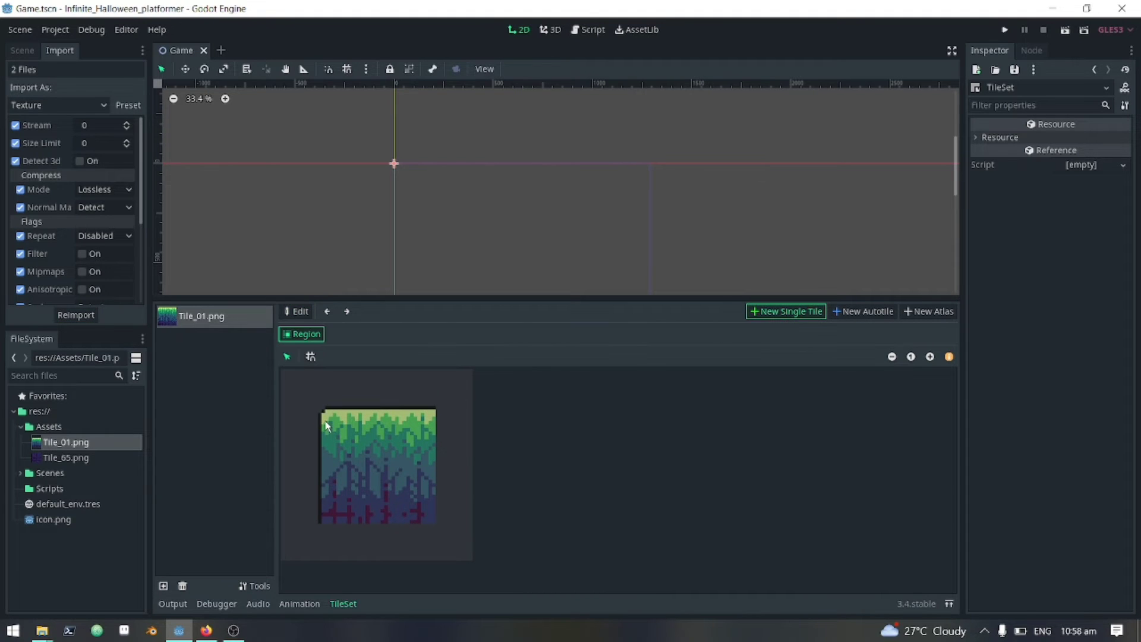
left_click(311, 358)
left_click_drag(324, 422, 331, 434)
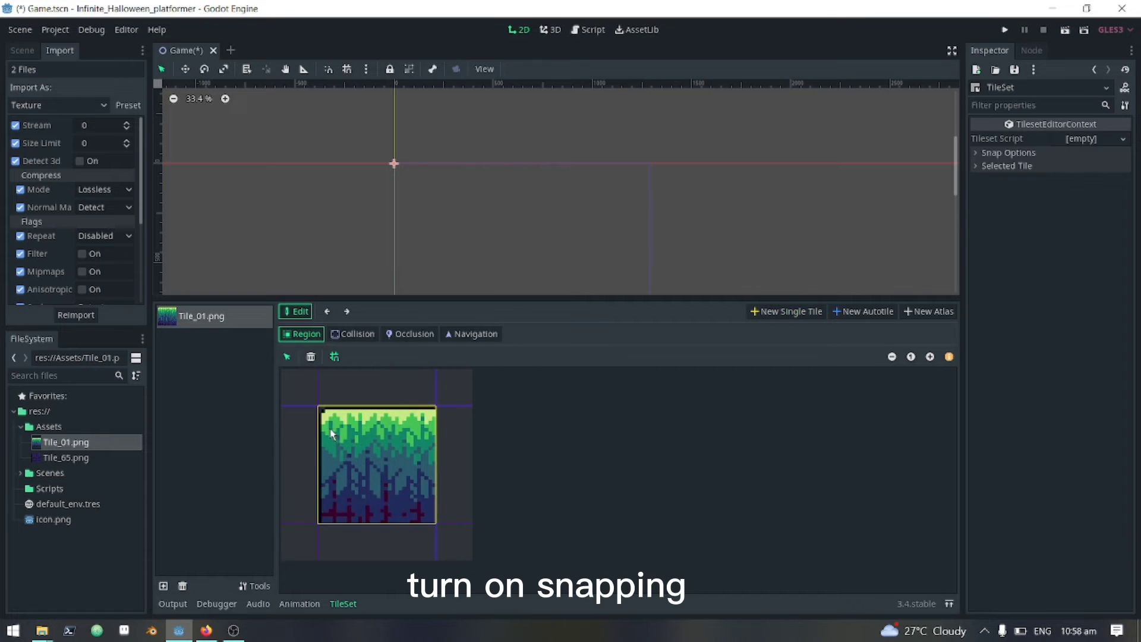
left_click(353, 334)
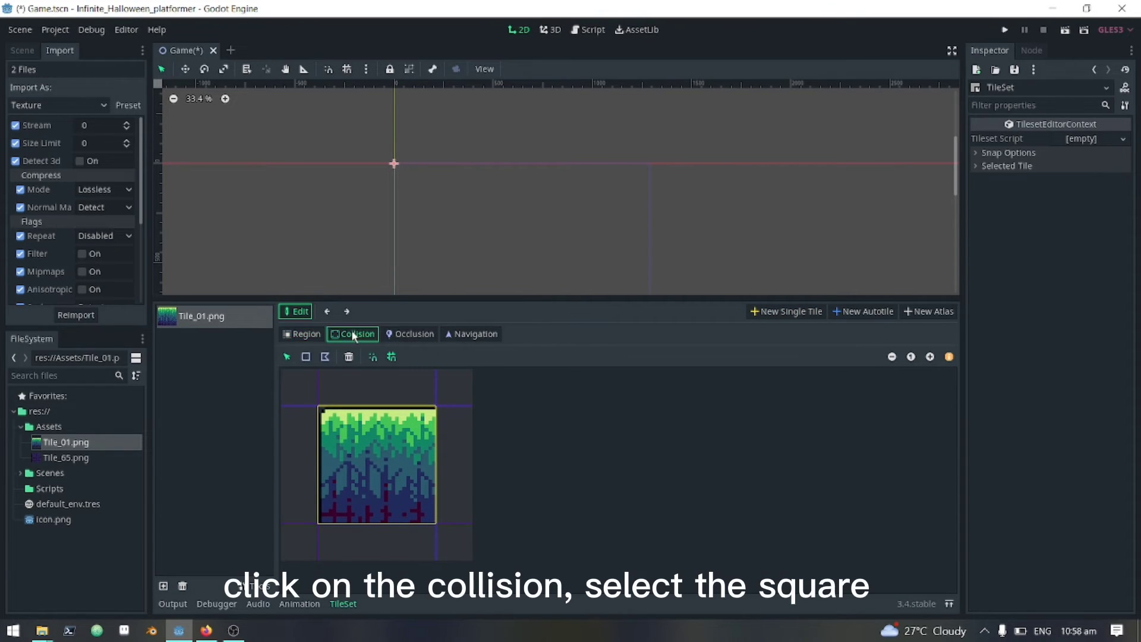
left_click(306, 358)
left_click(341, 438)
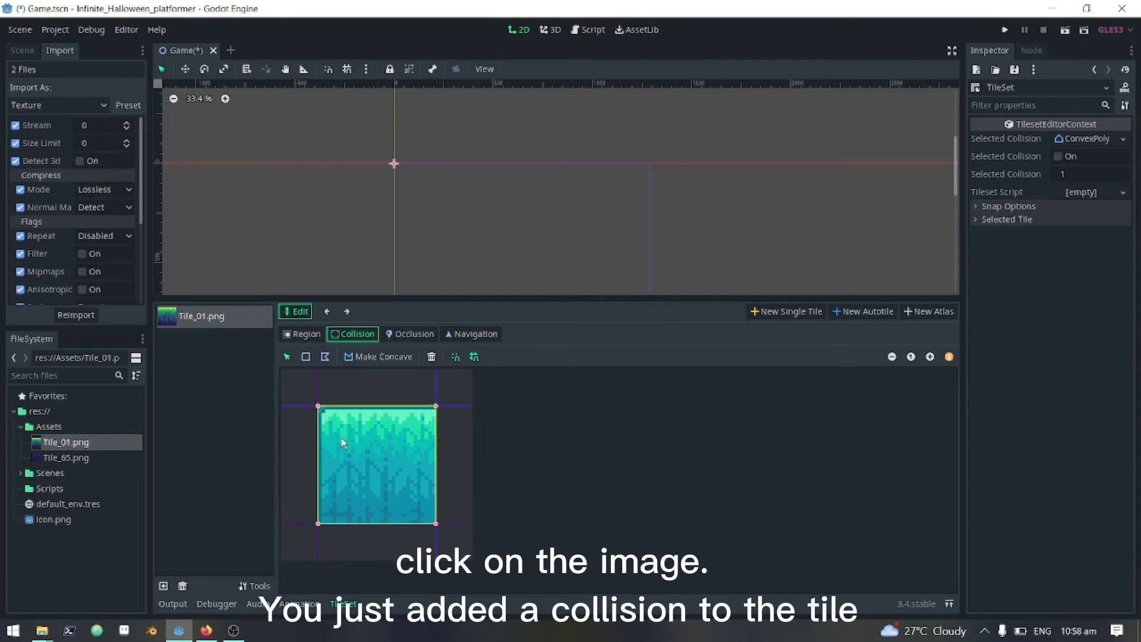
key("ctrl+s")
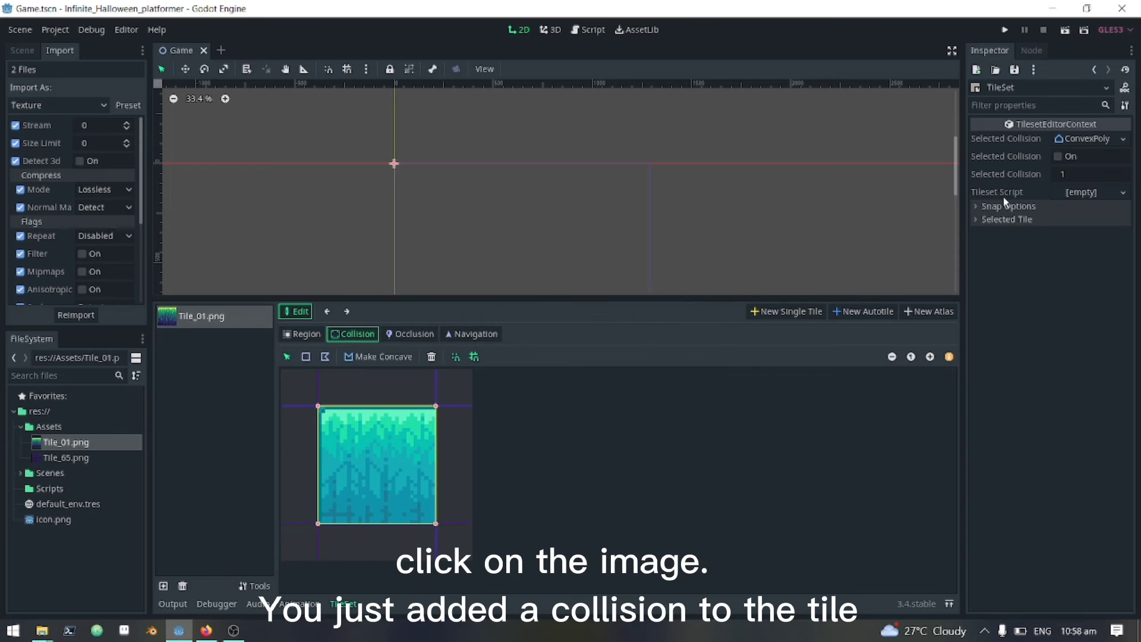
Step: Toggle the snap options, save again, and close the TileSet panel
left_click(1006, 208)
left_click(1006, 207)
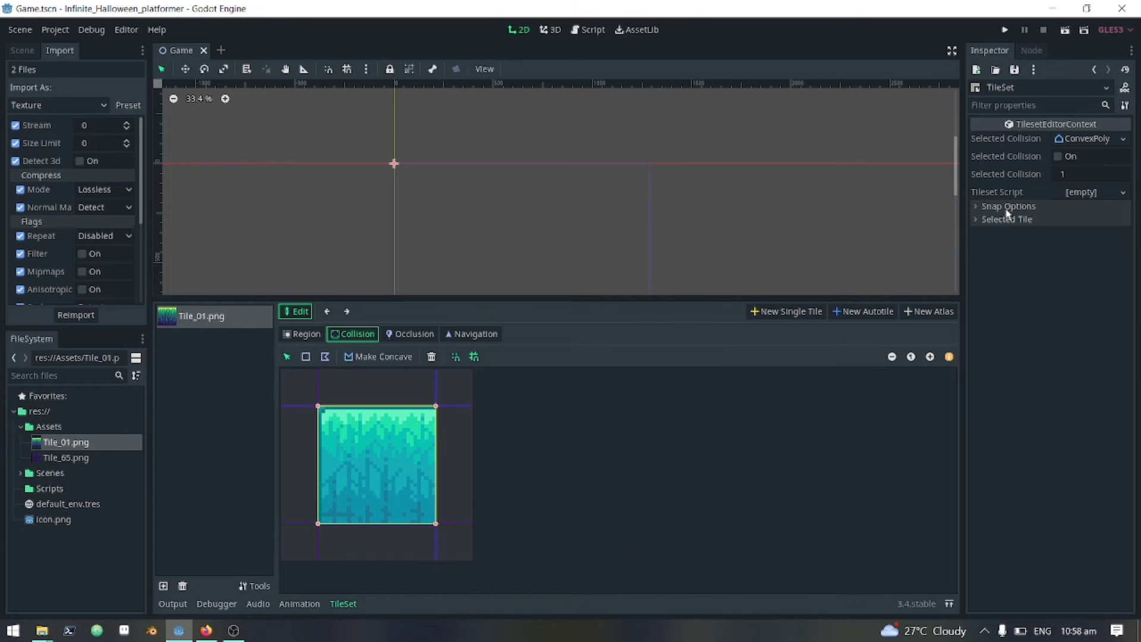
left_click(1006, 208)
key("ctrl+s")
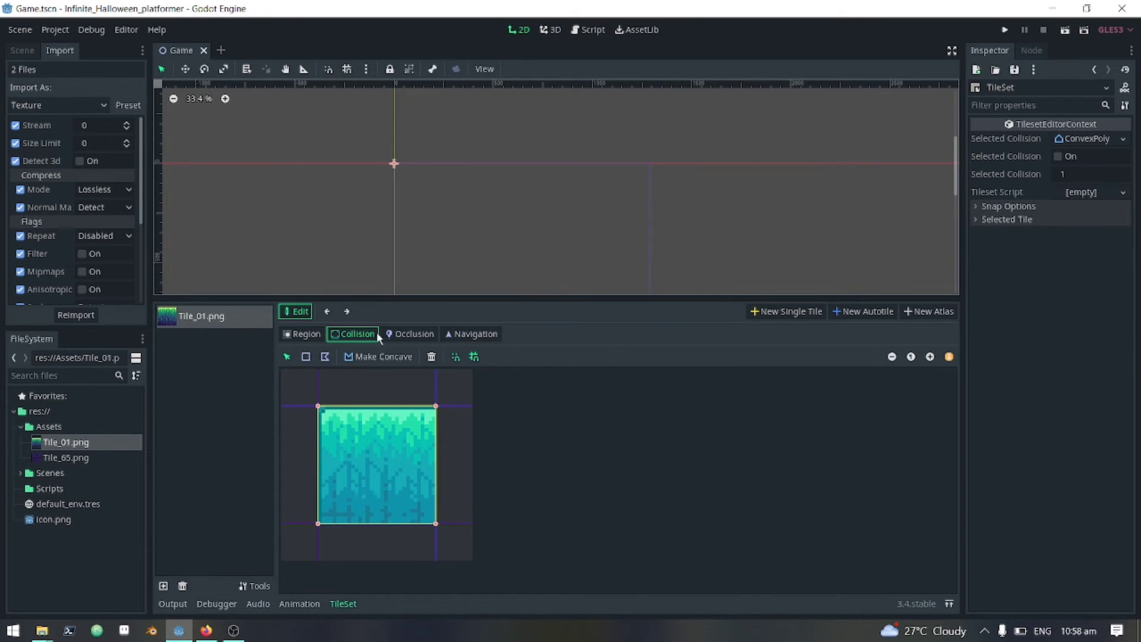
left_click(347, 606)
Step: Set the TileMap node's Cell Size to 32 by 32 in the Inspector
left_click(32, 51)
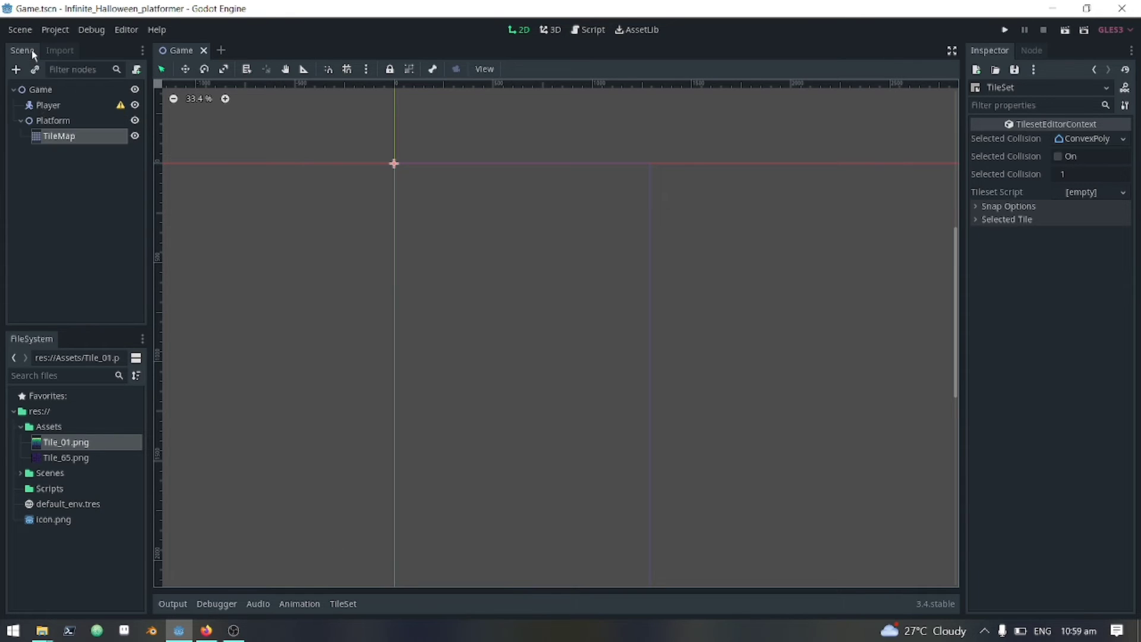
left_click(54, 135)
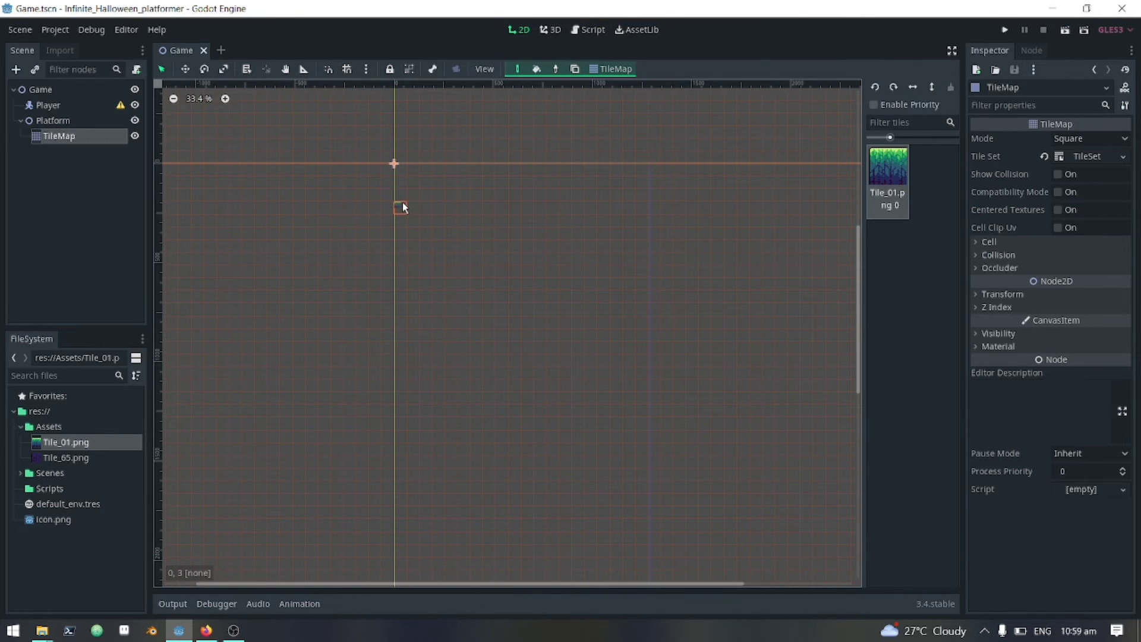
left_click(1006, 257)
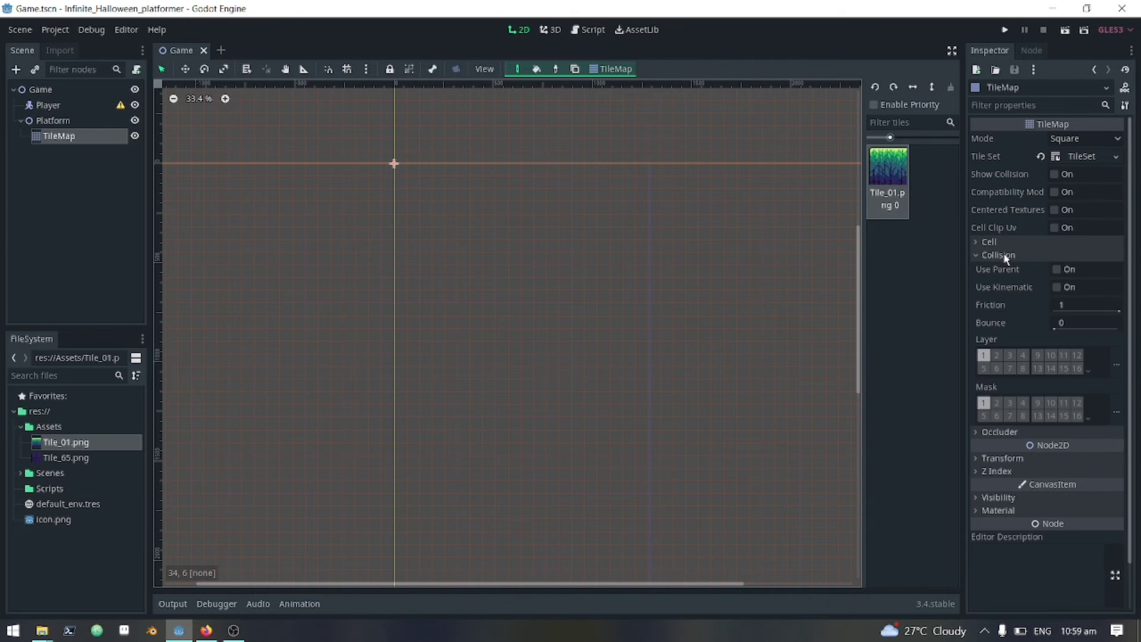
left_click(998, 243)
left_click(1065, 257)
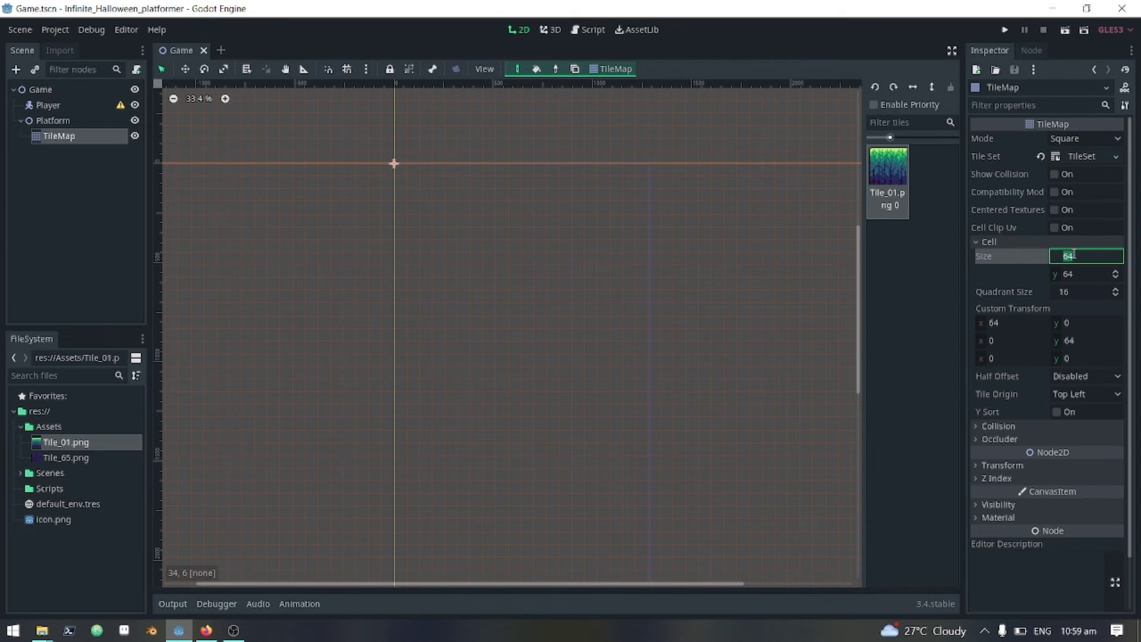
type("32")
key("Tab")
type("32")
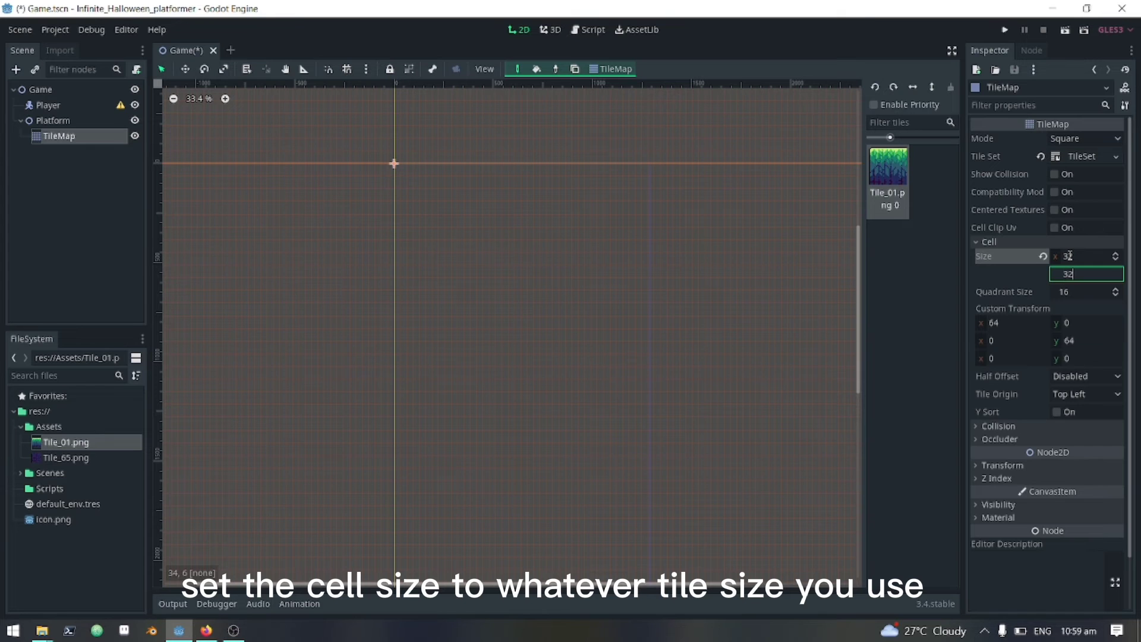
key("Return")
scroll(464, 283, "up", 4)
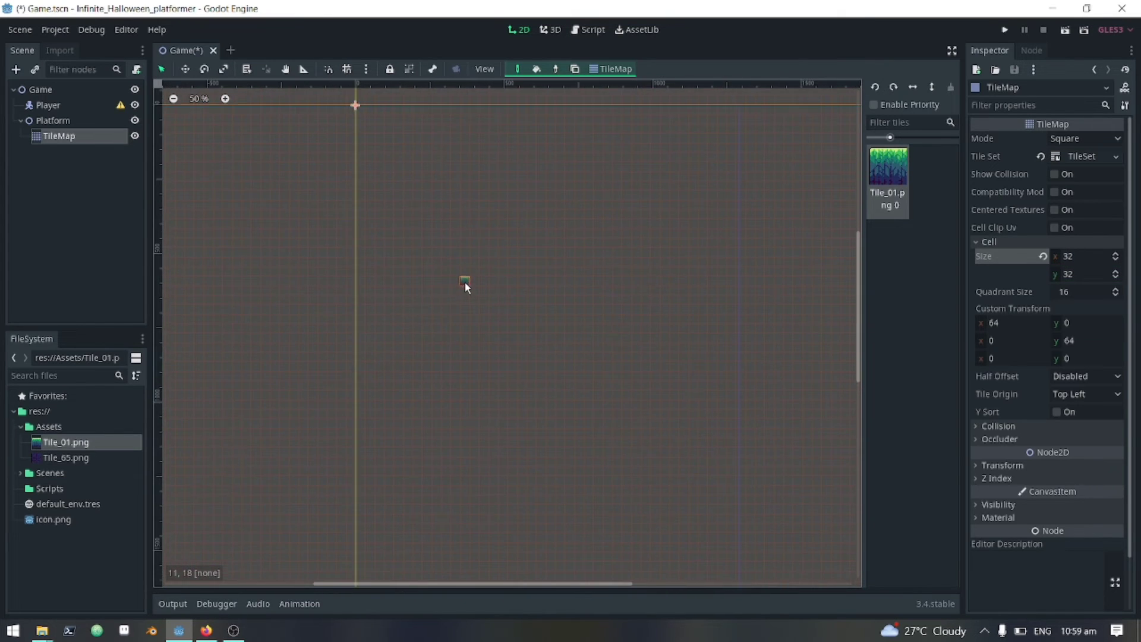
scroll(430, 292, "up", 1)
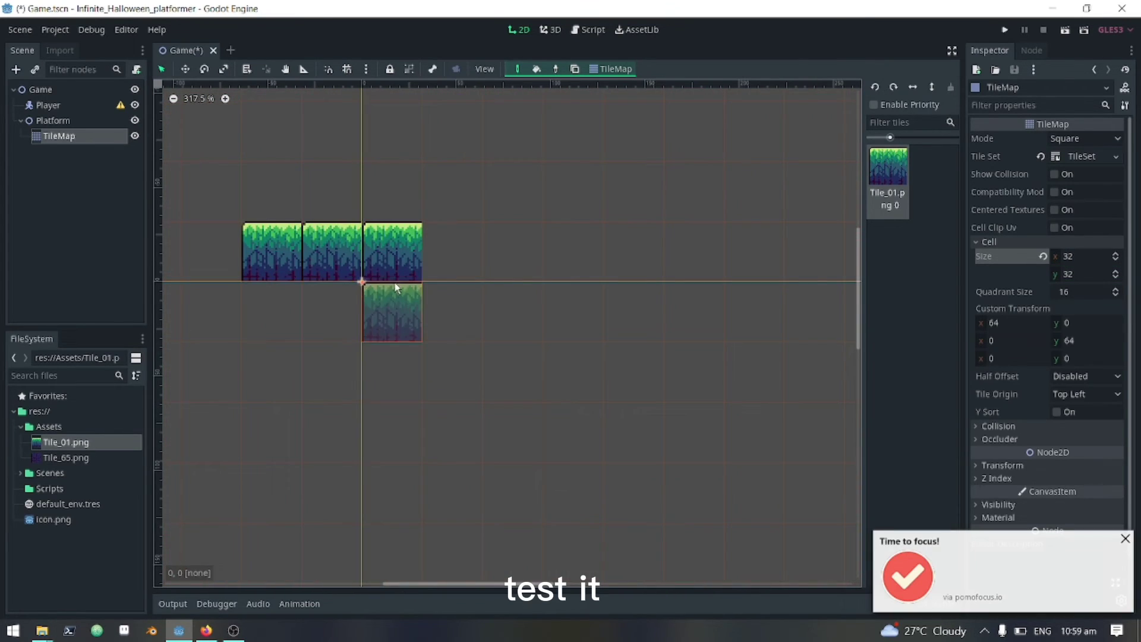
Step: Erase the middle and right grass tiles, give Tile_65 full-tile collision, and save
right_click(310, 258)
right_click(393, 258)
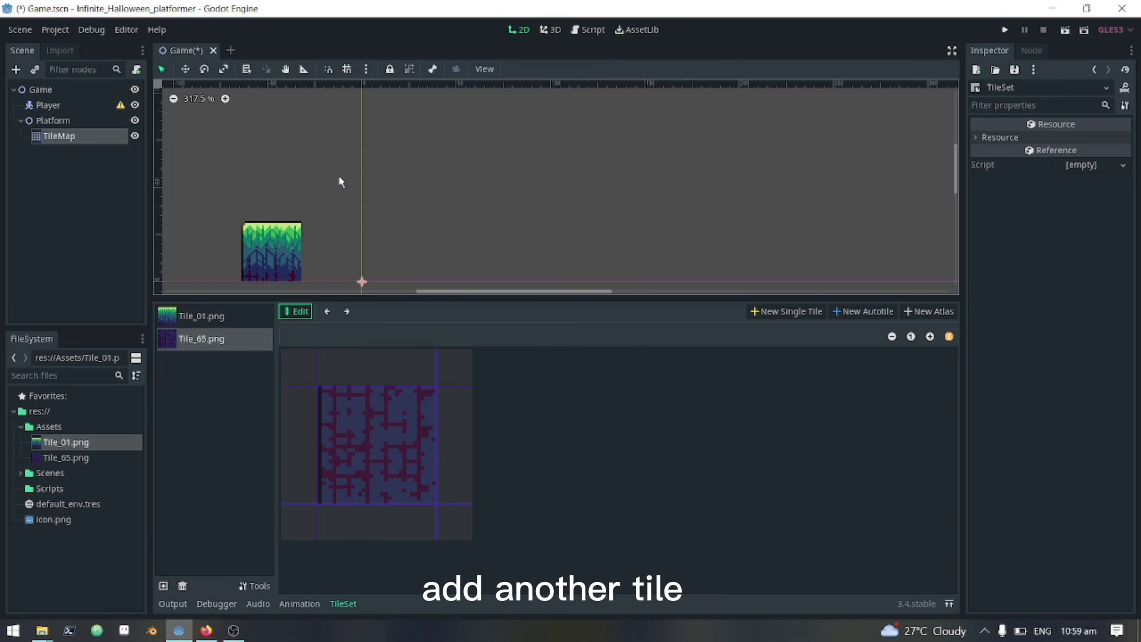
left_click(352, 333)
left_click(377, 464)
key("ctrl+s")
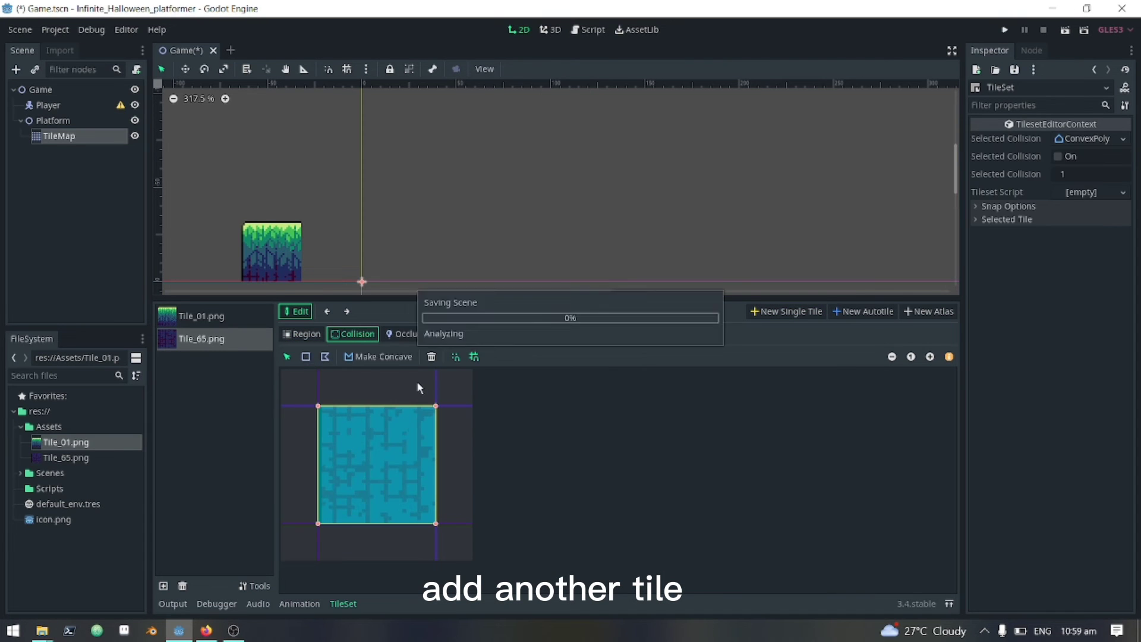
Step: Paint a column of Tile_65 stone tiles below the grass tile
left_click(79, 134)
left_click(888, 241)
mouse_move(273, 294)
left_mouse_down()
mouse_move(274, 354)
mouse_move(337, 443)
left_mouse_up()
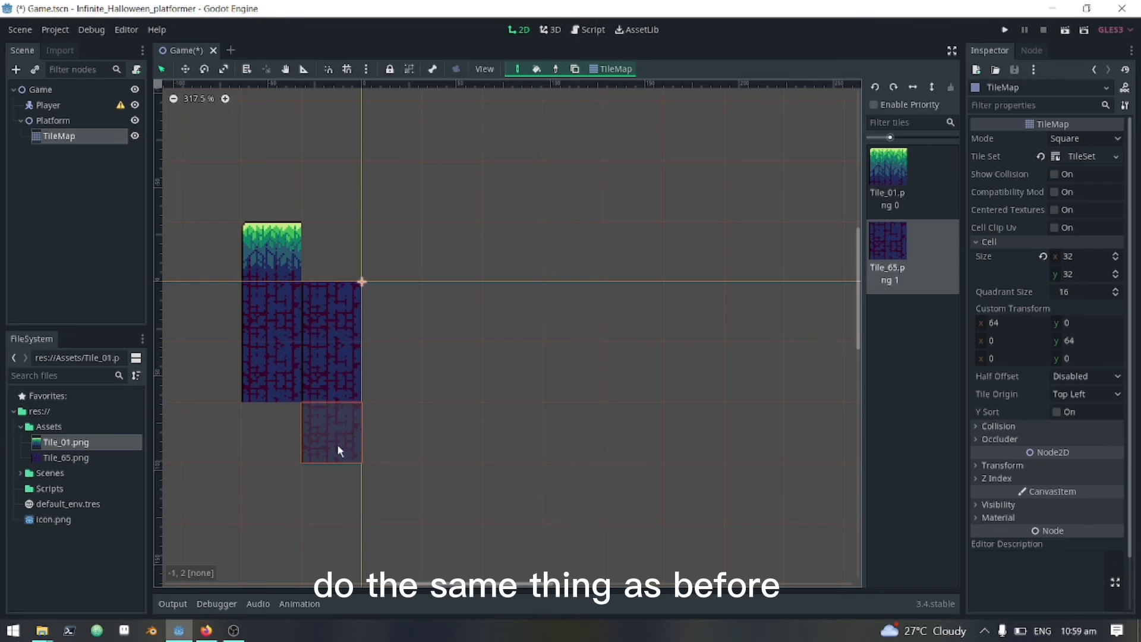
right_click_drag(337, 444, 332, 294)
Step: Copy Tile_02, Tile_03, Tile_69 and Tile_70 from File Explorer into the project's Assets folder
mouse_move(41, 630)
left_click(205, 561)
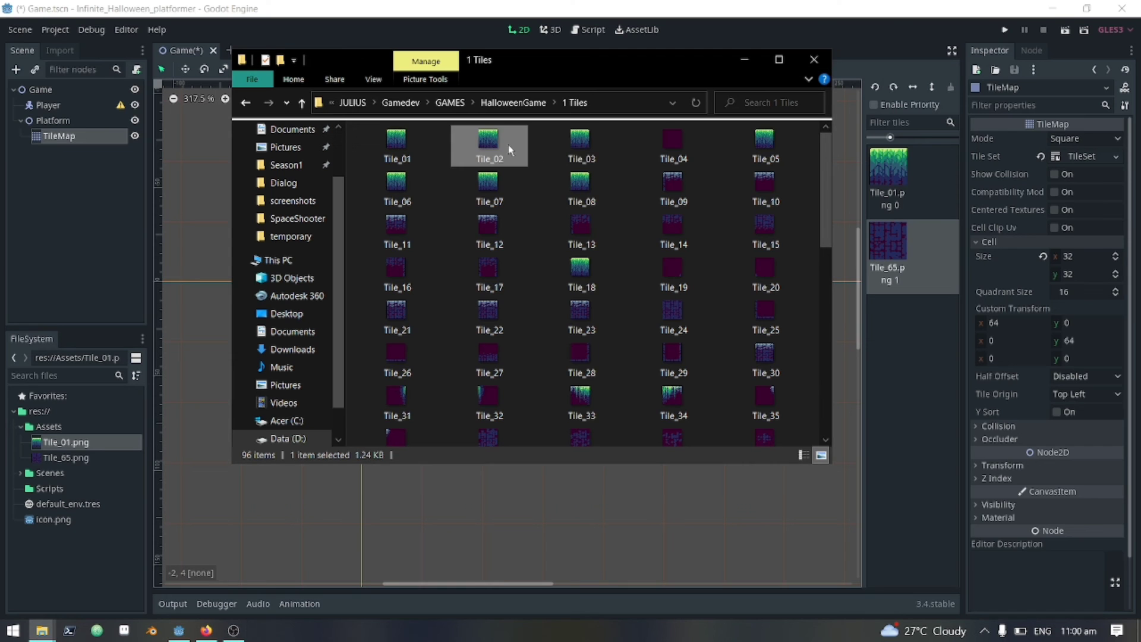
left_click(582, 142, "ctrl")
left_click(489, 185, "ctrl")
scroll(669, 330, "down", 5)
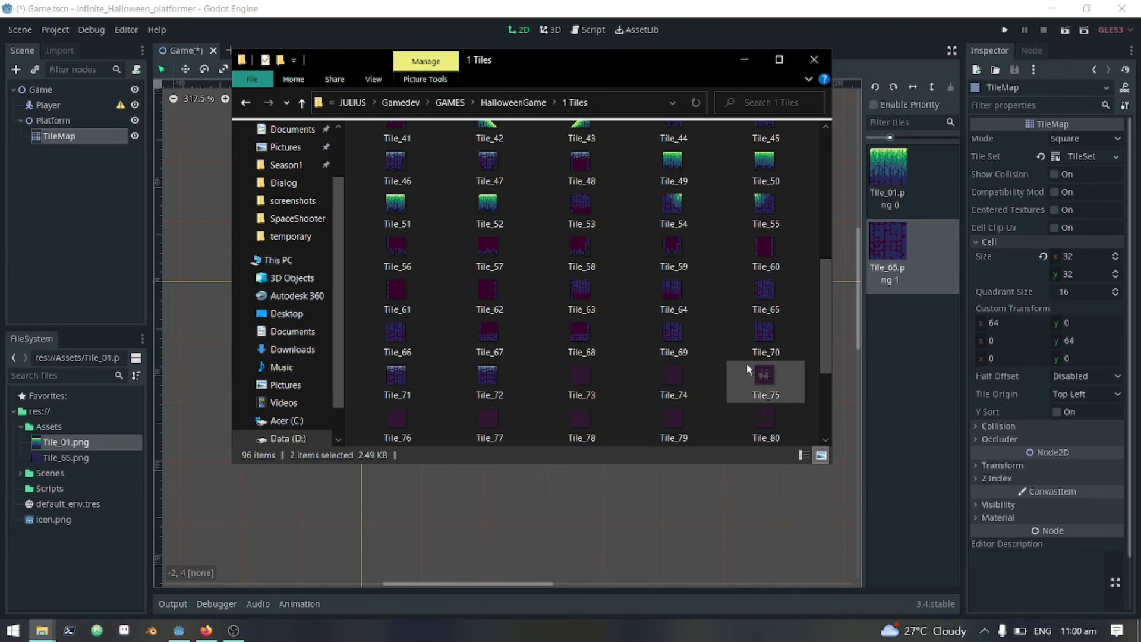
left_click(765, 334, "ctrl")
left_click(673, 335, "ctrl")
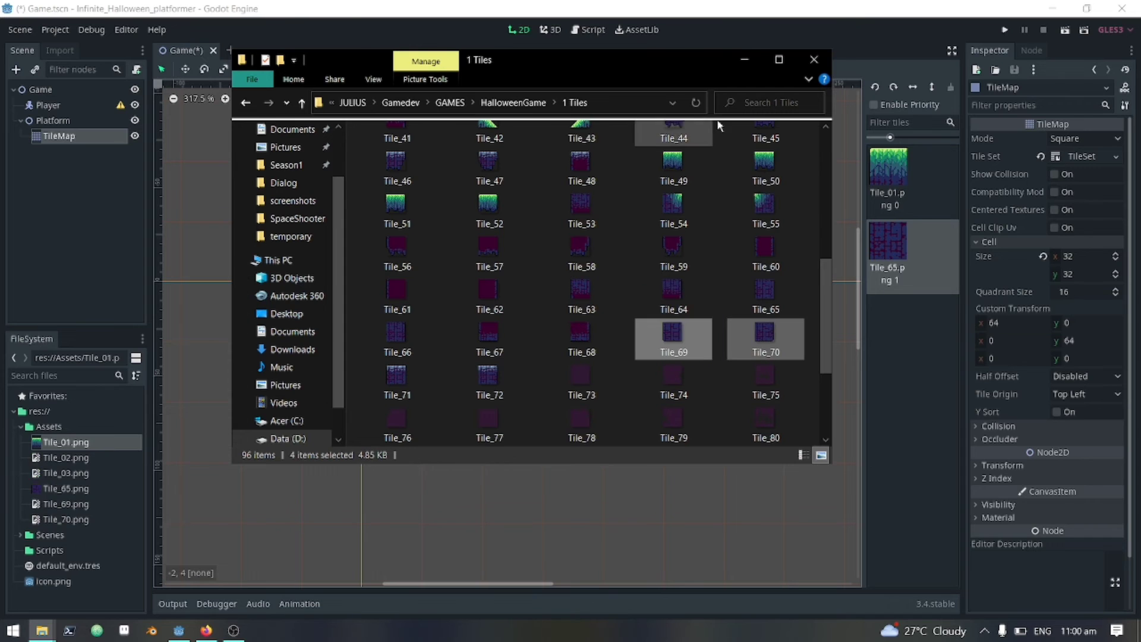
left_click_drag(686, 337, 66, 490)
Step: Dismiss the import presets and select the TileMap's tile set for editing
left_click(59, 50)
left_click(125, 105)
left_click(131, 149)
left_click(76, 314)
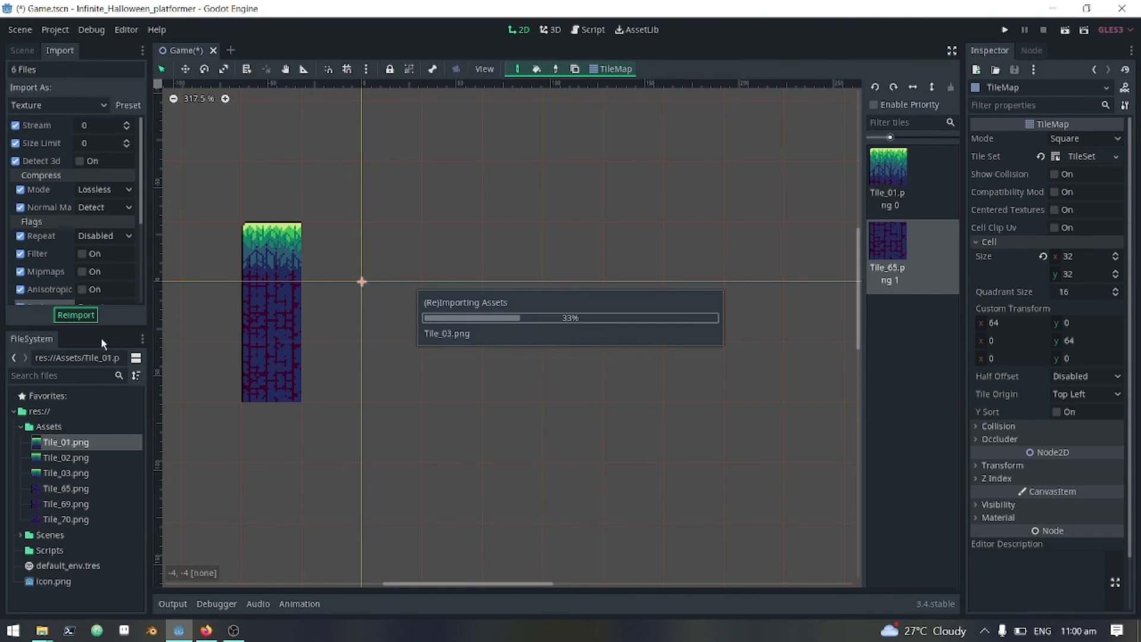
left_click(59, 135)
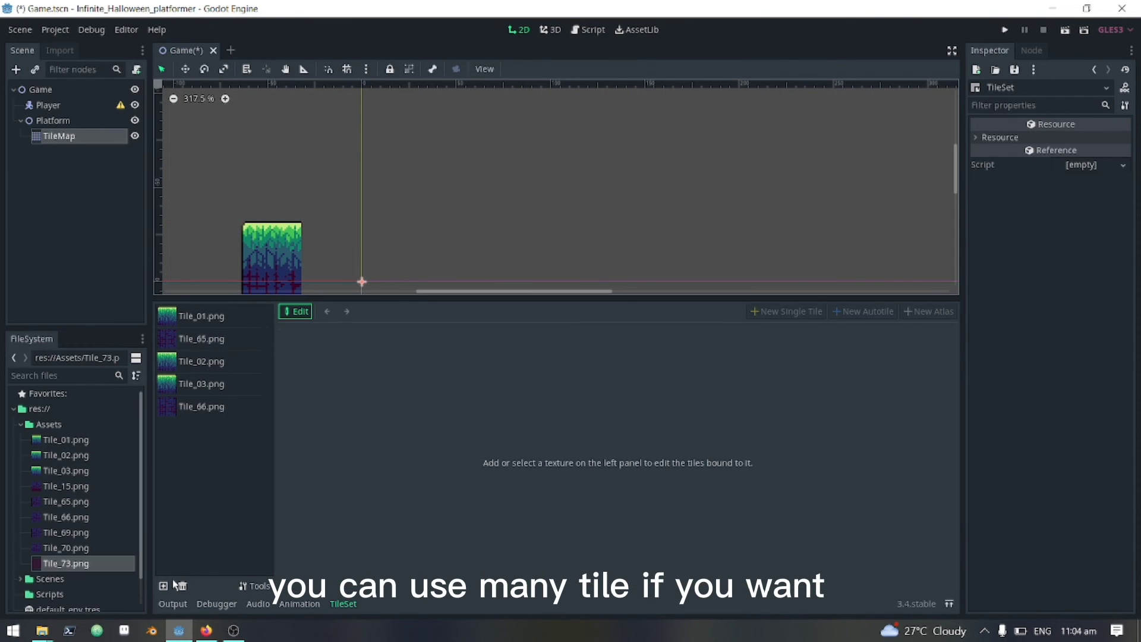
Step: Add Tile_73.png as a snapped single tile covering its whole texture, then save the scene
left_click(163, 586)
double_click(766, 156)
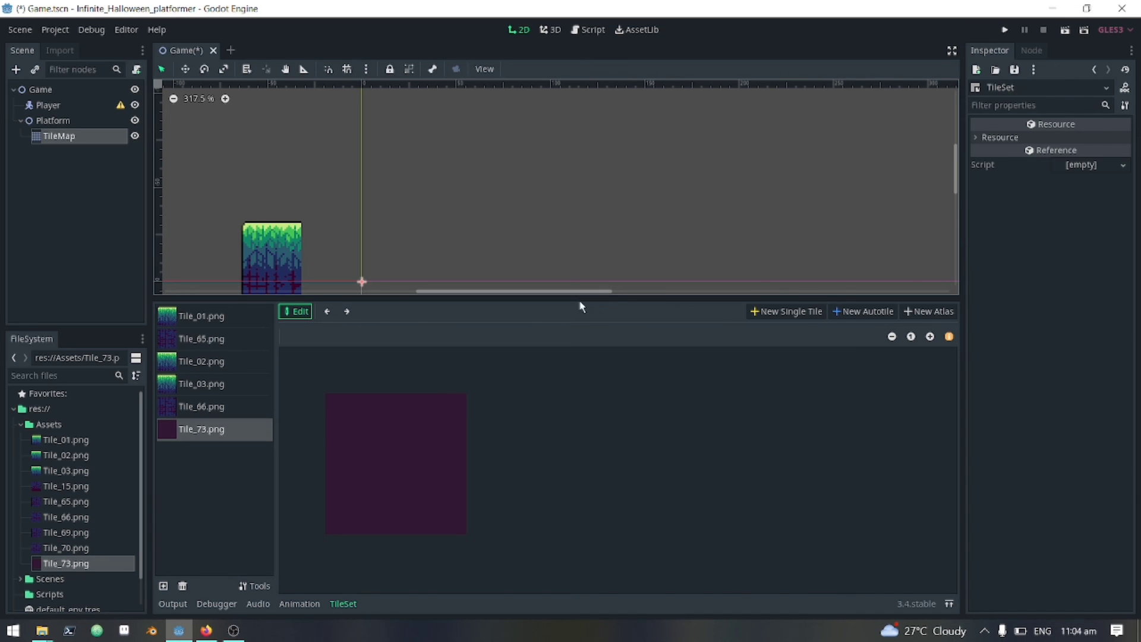
left_click(800, 312)
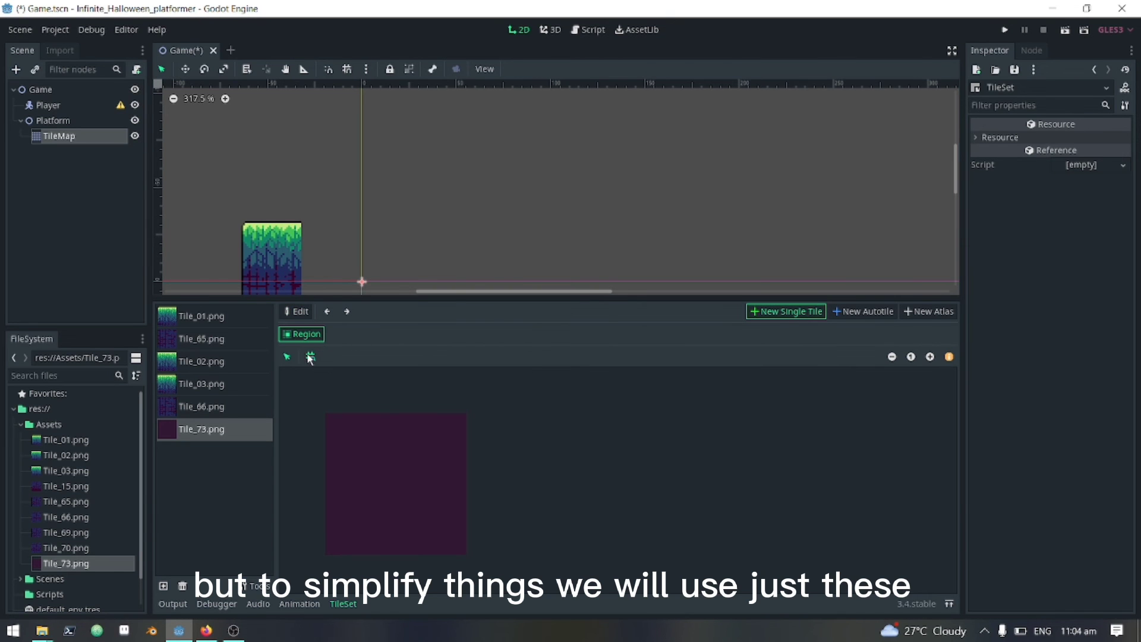
left_click(930, 357)
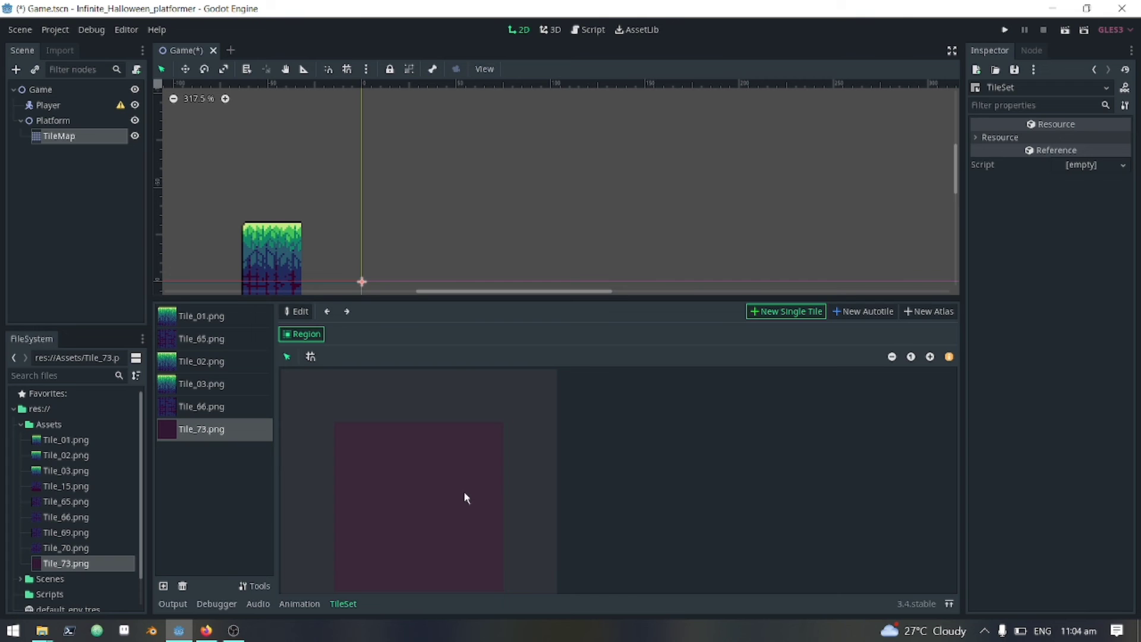
left_click(311, 356)
left_click(392, 472)
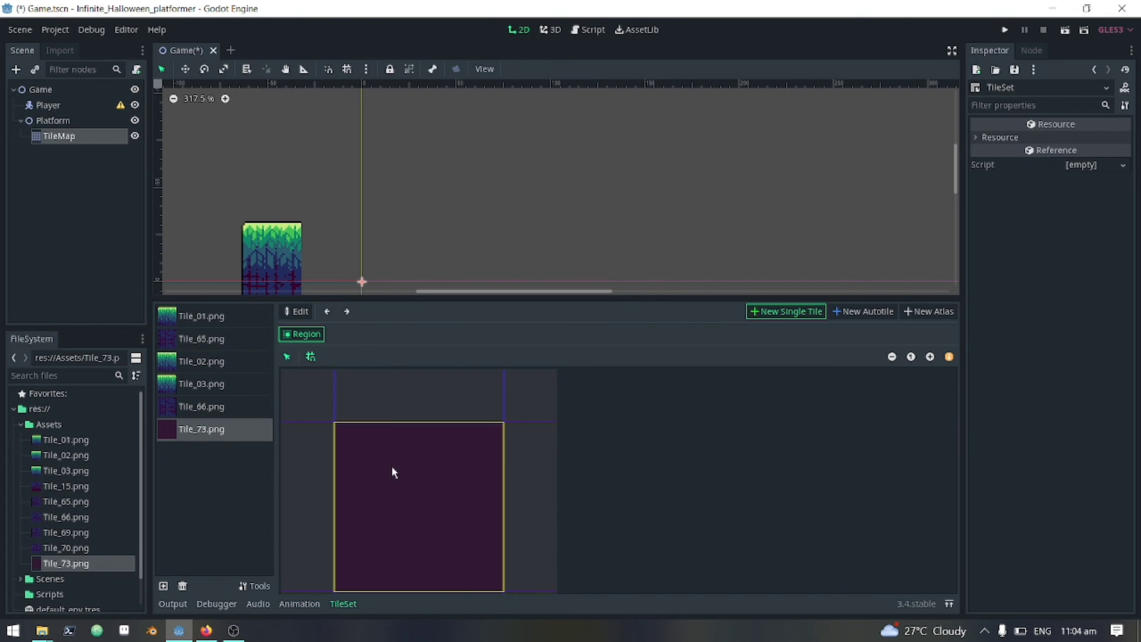
key("ctrl+s")
left_click(59, 136)
Step: Paint a Tile_15 stone tile next to the stone column, undoing a misplaced tile
middle_click_drag(359, 242, 450, 258)
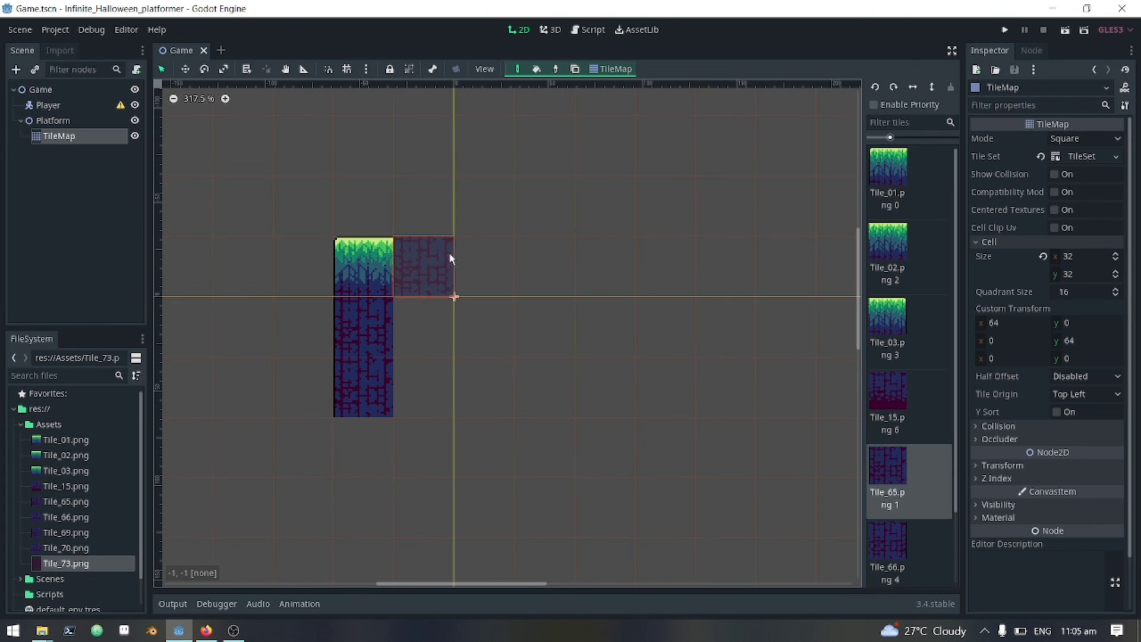
left_click(429, 334)
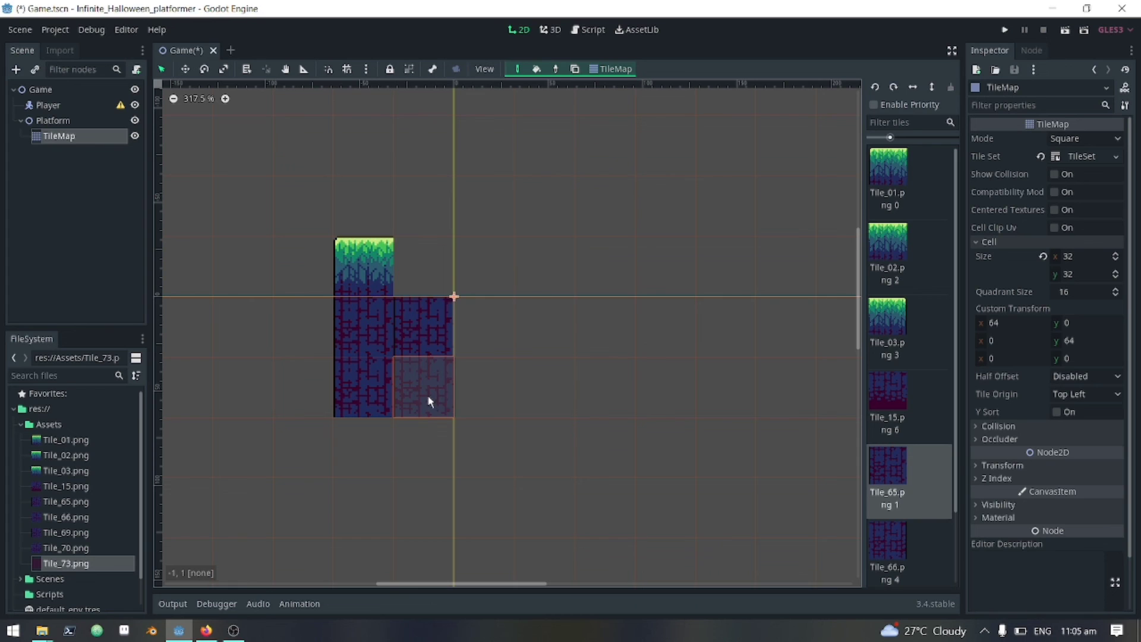
key("ctrl+z")
left_click(900, 399)
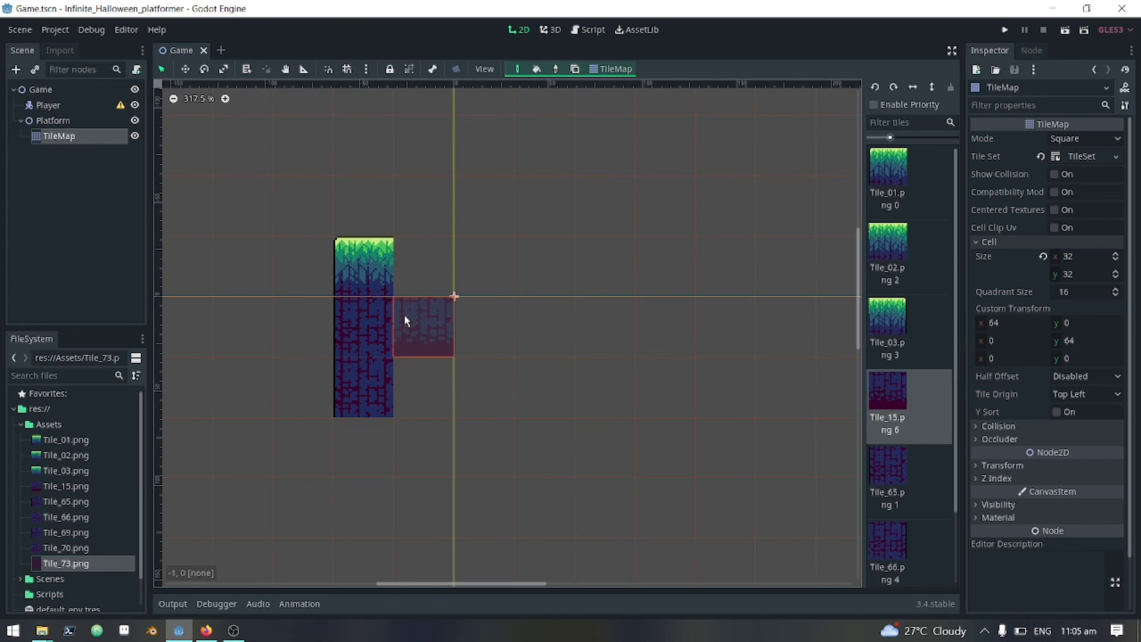
left_click(403, 320)
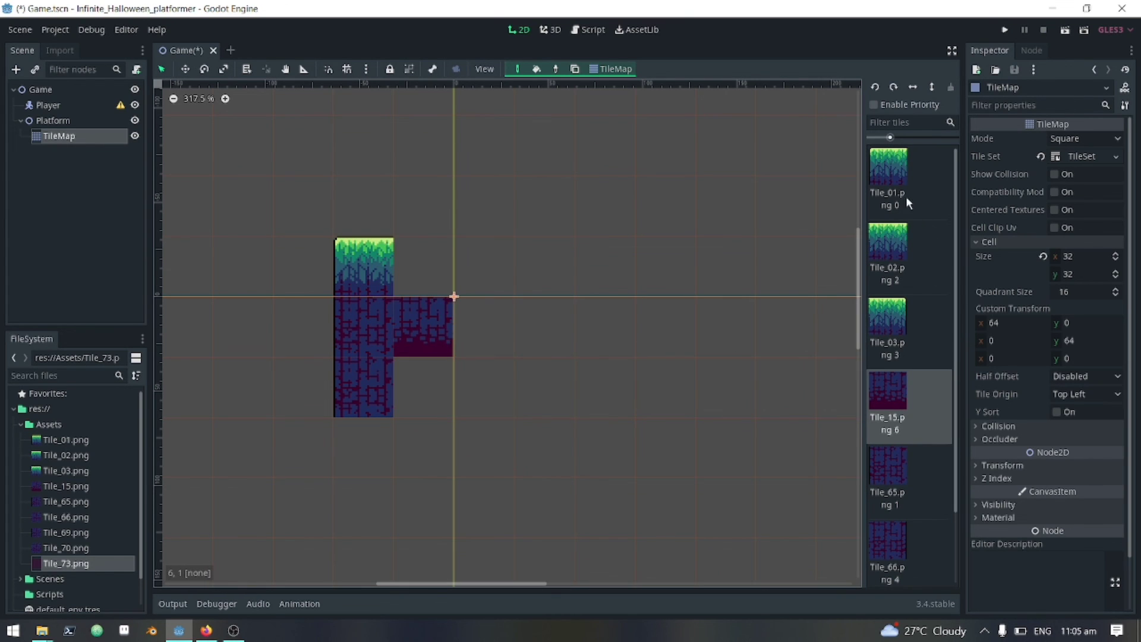
Step: Extend a row of Tile_02 grass tiles rightward, erasing and repainting misplaced tiles
left_click(891, 250)
left_click(441, 269)
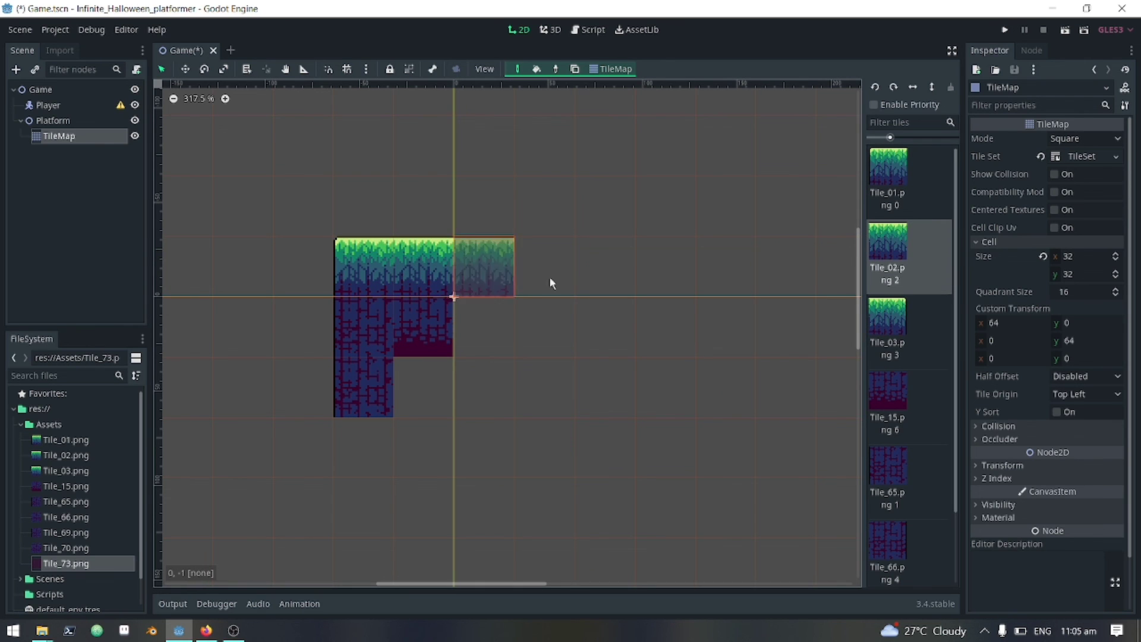
left_click(507, 270)
left_click(548, 272)
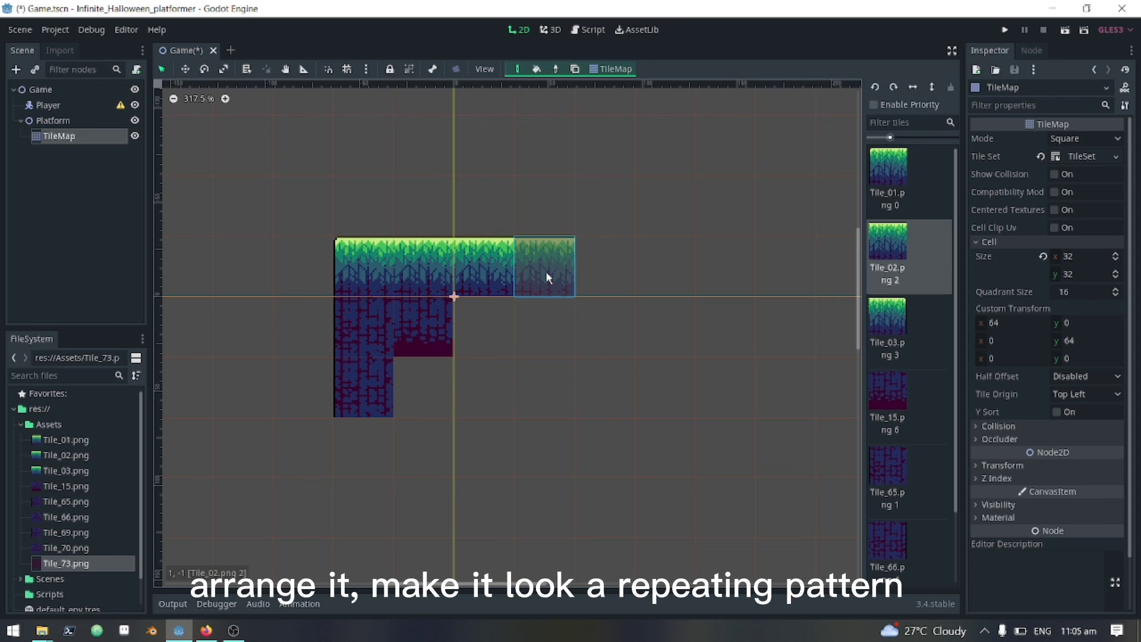
right_click(546, 271)
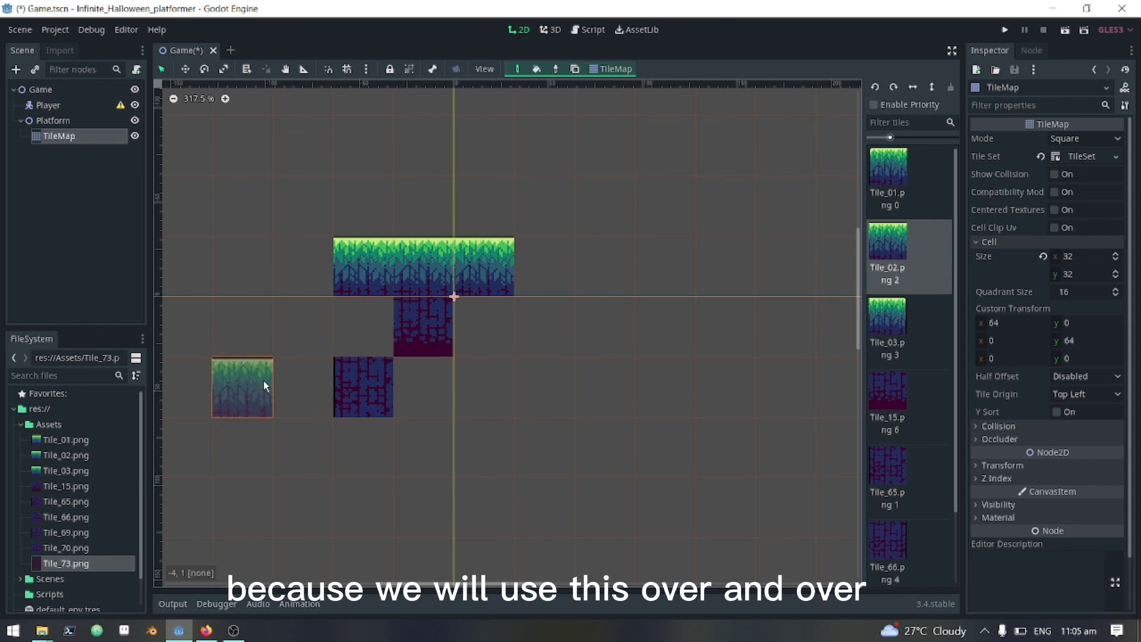
right_click(357, 386)
left_click(546, 267)
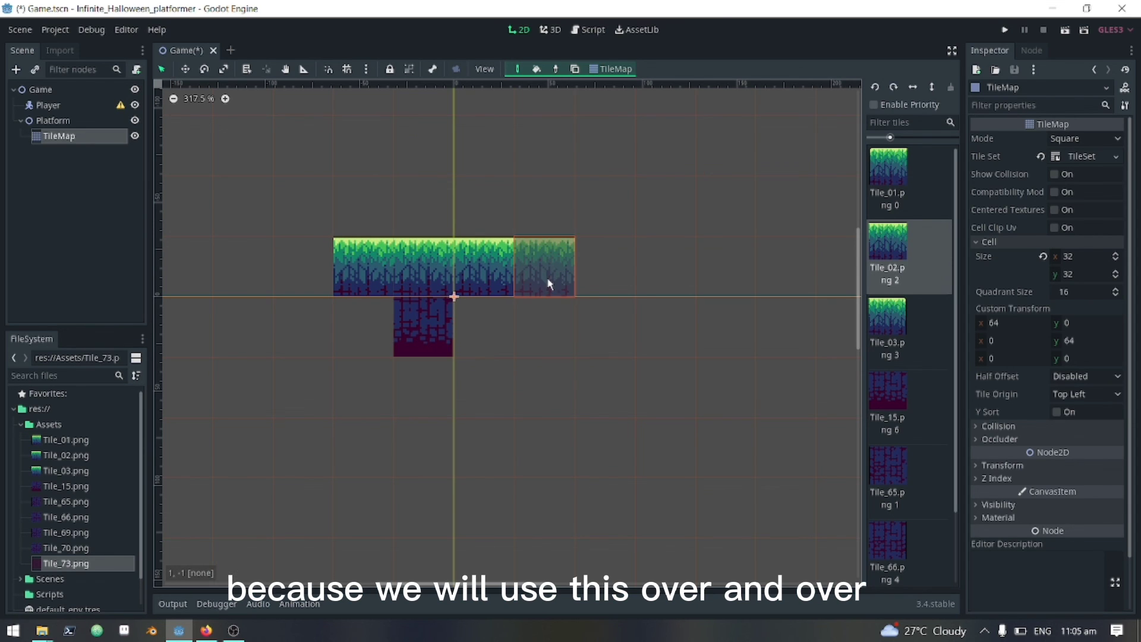
Step: Extend the platform one Tile_01 grass tile left, then bring up the Player node's actions
left_click(900, 174)
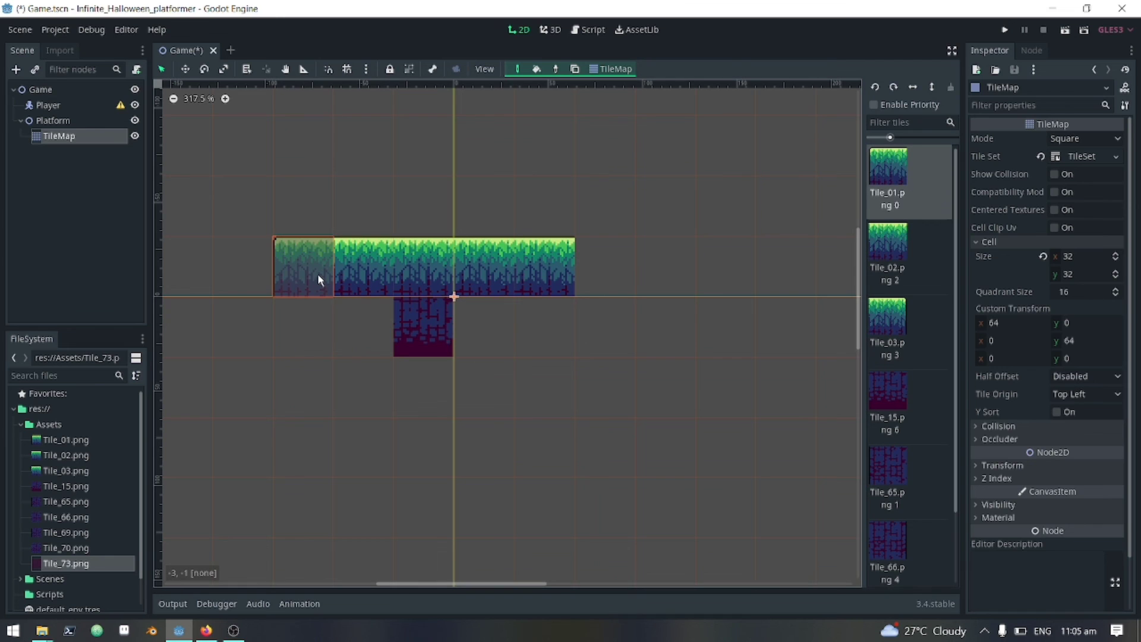
left_click(317, 274)
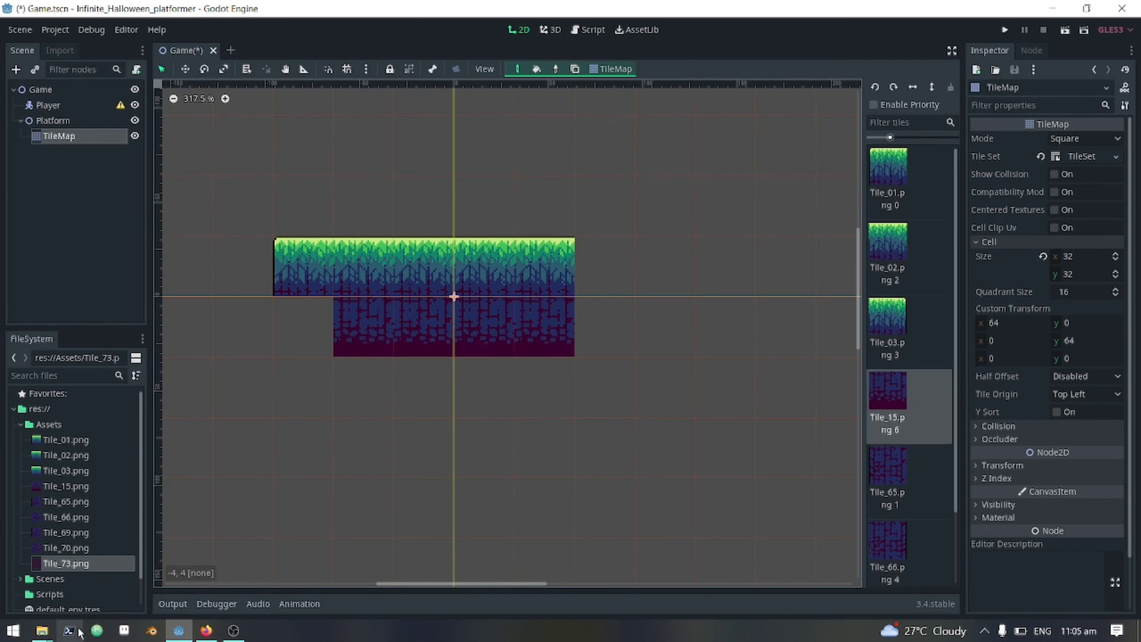
right_click(60, 105)
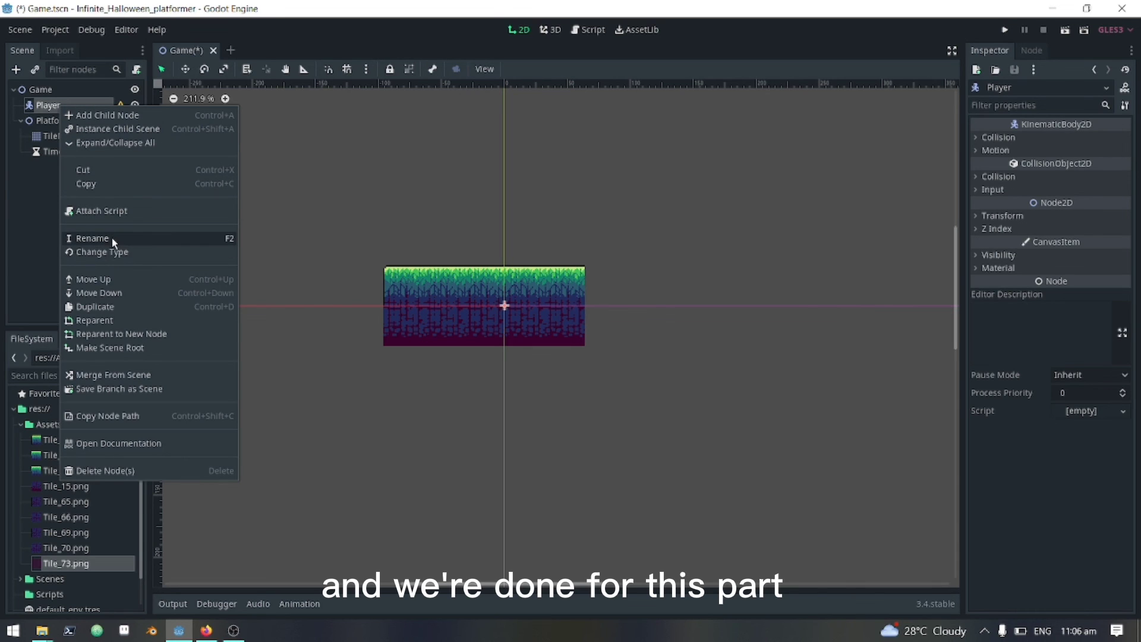